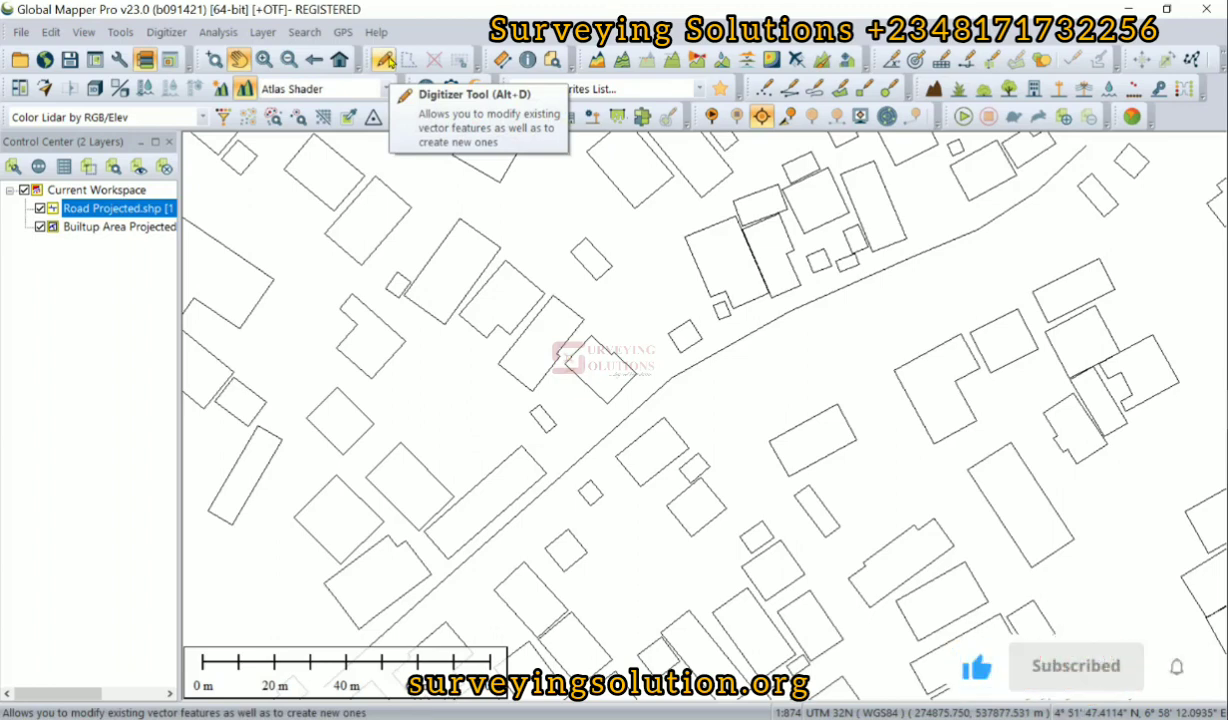
Switch to the Digitizer Tool and dismiss its tip dialog.
{"action": "left_click", "coordinate": [386, 61]}
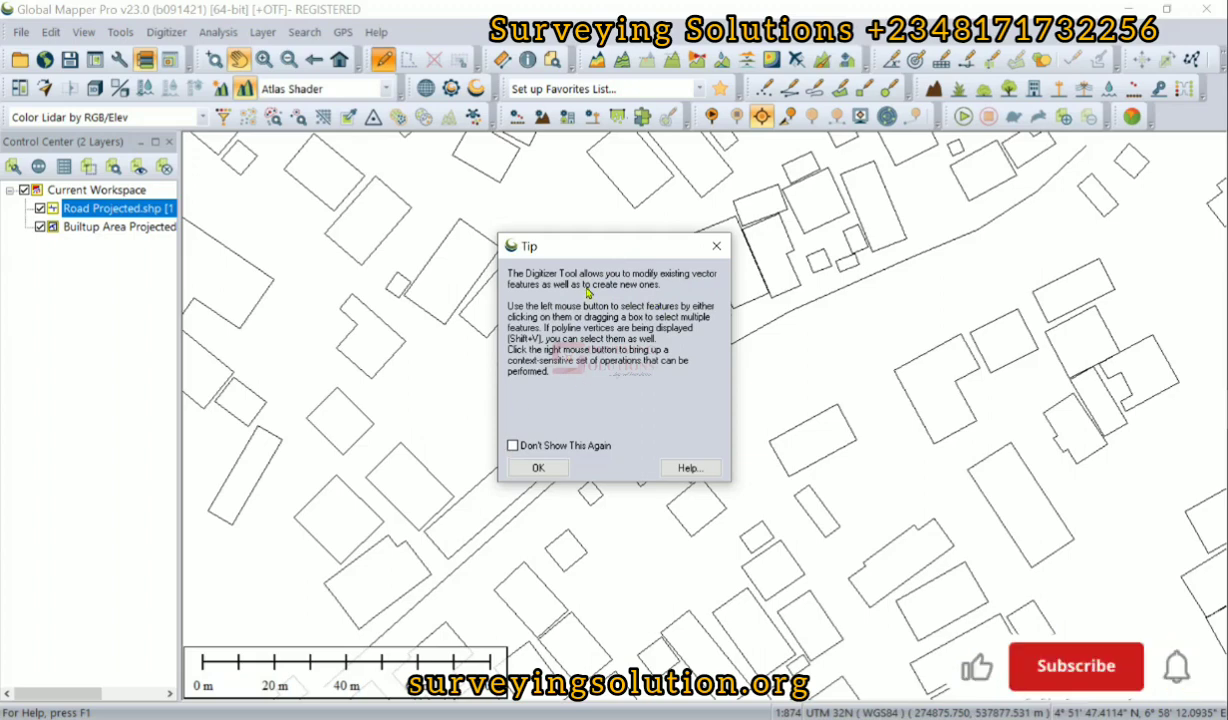
{"action": "left_click", "coordinate": [537, 469]}
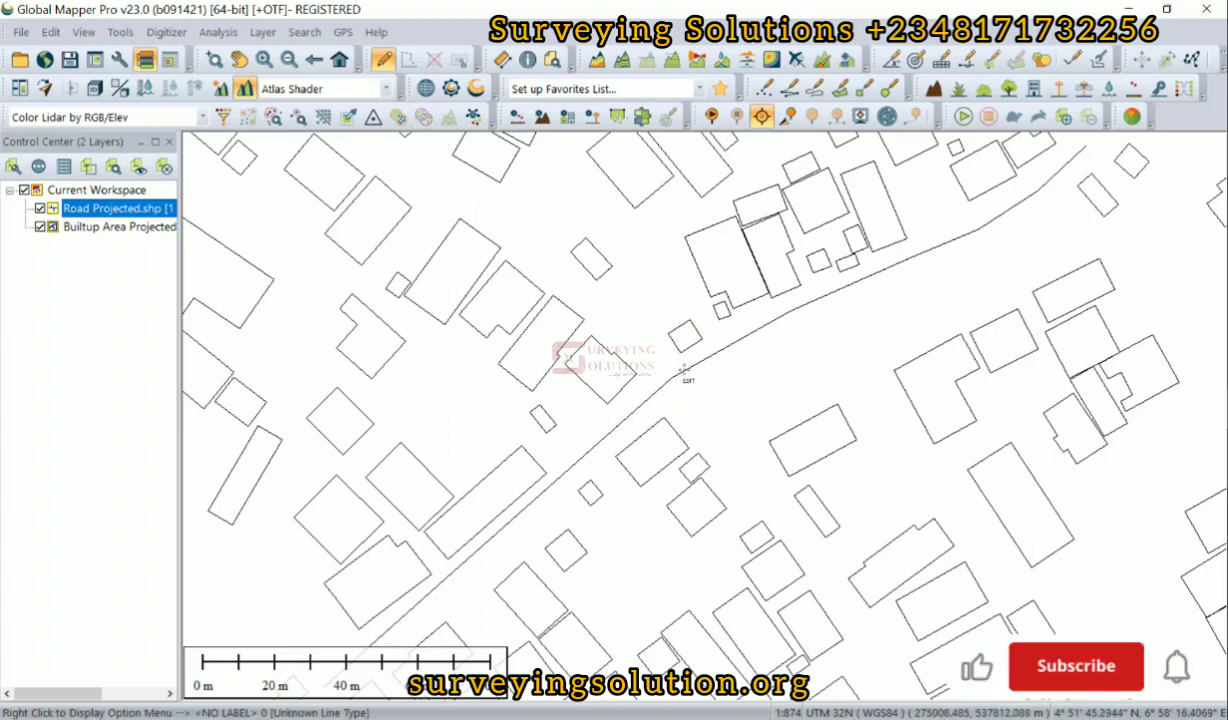
Select the road line and start Digitizer's Create Buffer Around Selected Feature command.
{"action": "left_click", "coordinate": [684, 370]}
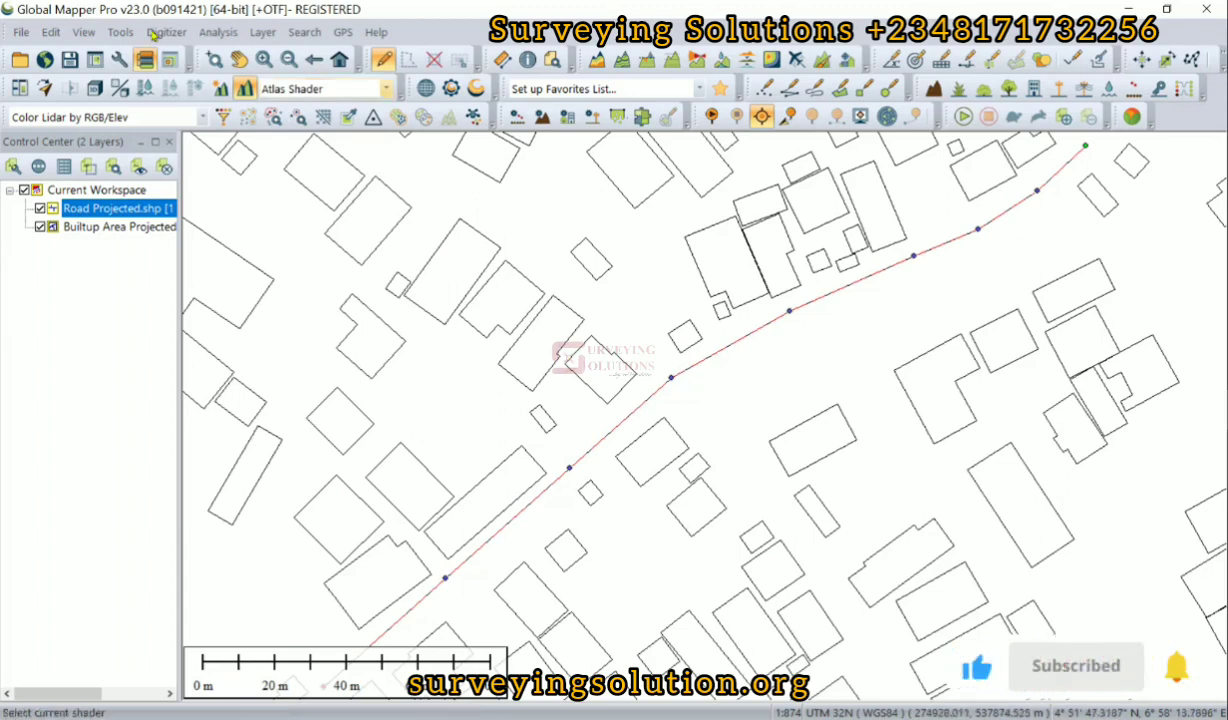
{"action": "left_click", "coordinate": [173, 37]}
{"action": "mouse_move", "coordinate": [341, 253]}
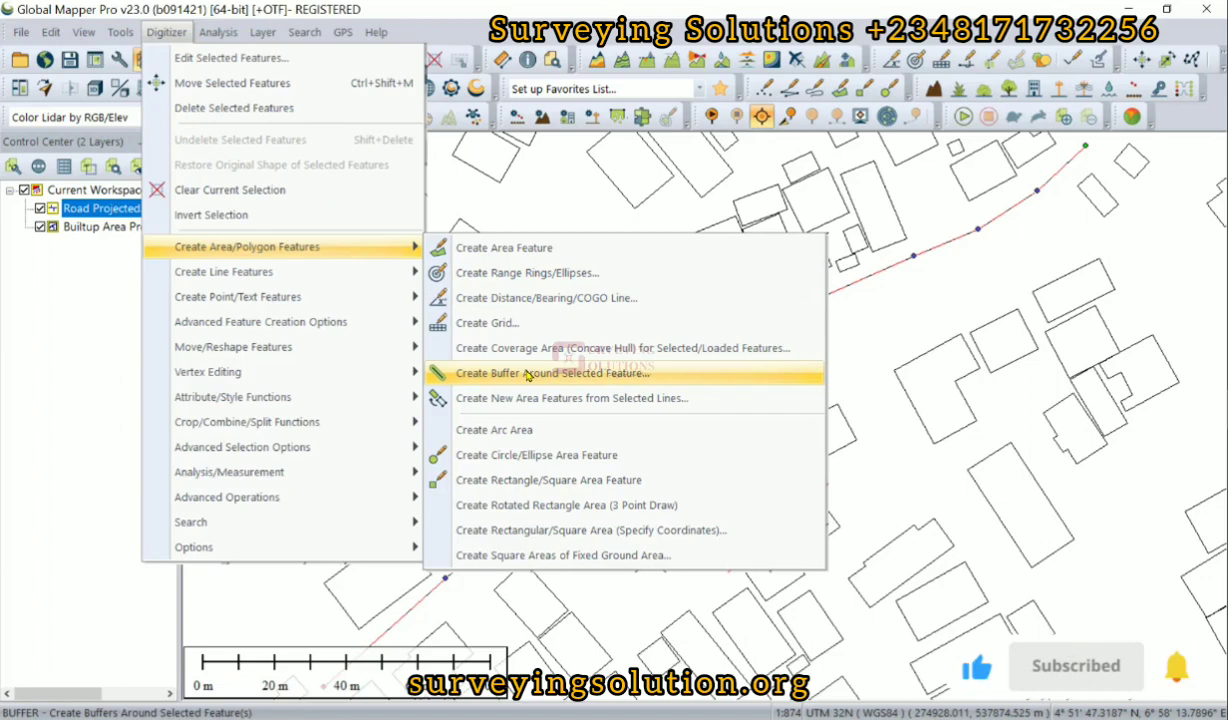
{"action": "left_click", "coordinate": [527, 375]}
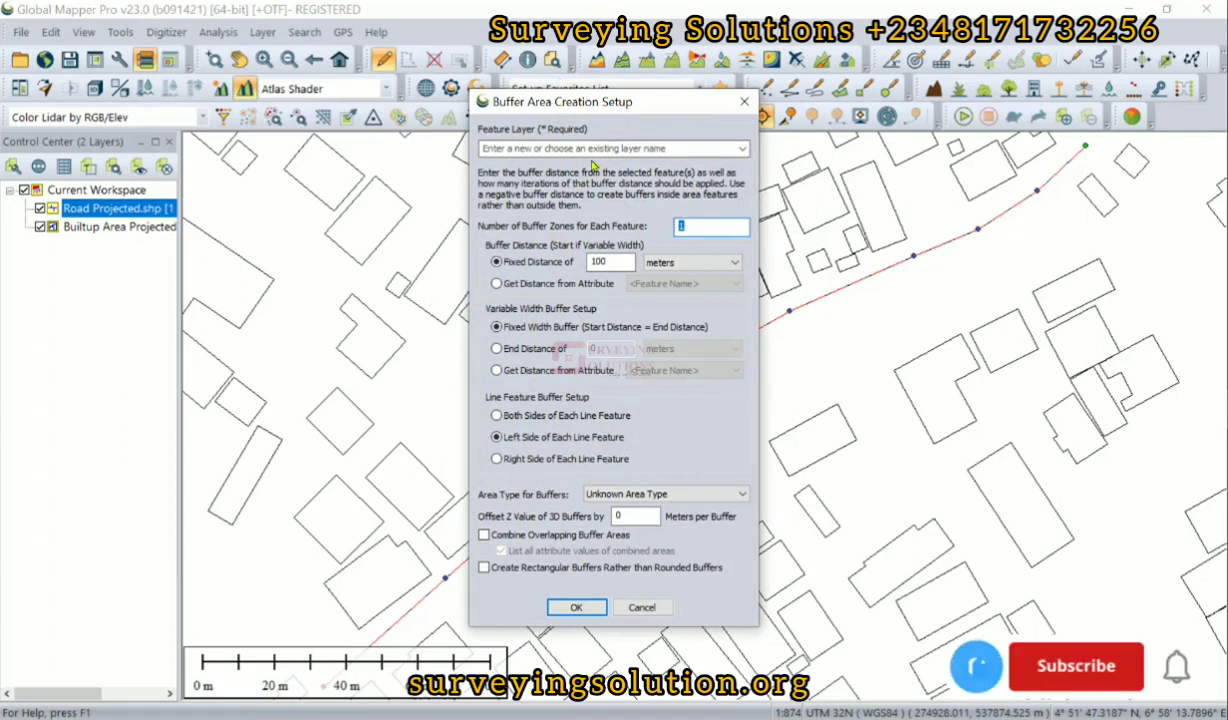
Enter BUFFER_ZONE as the buffer's Feature Layer name and copy it.
{"action": "left_click", "coordinate": [590, 148]}
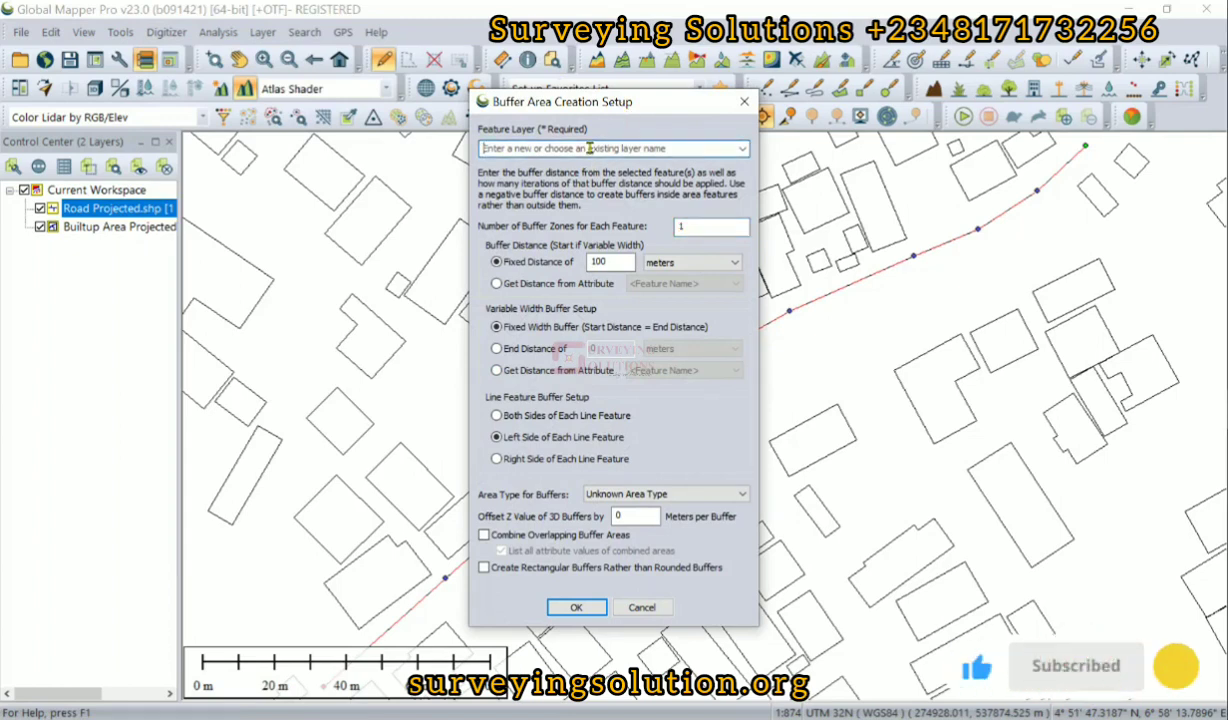
{"action": "type", "text": "BUFFER"}
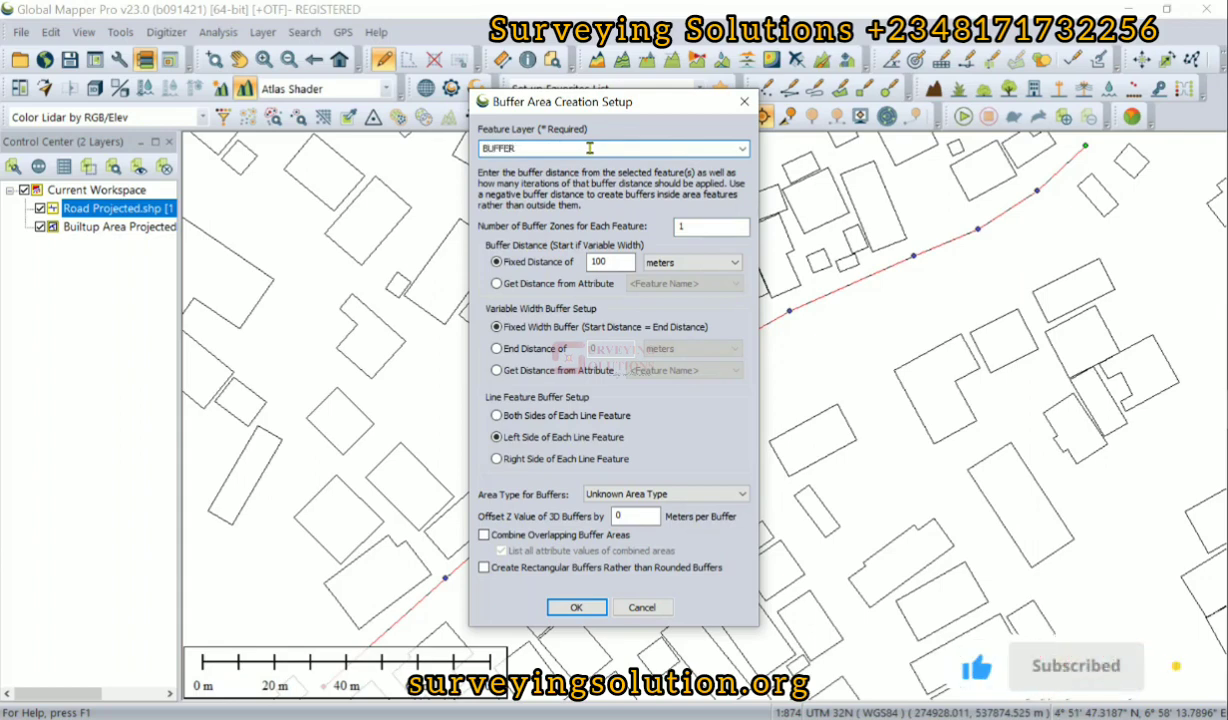
{"action": "type", "text": "_"}
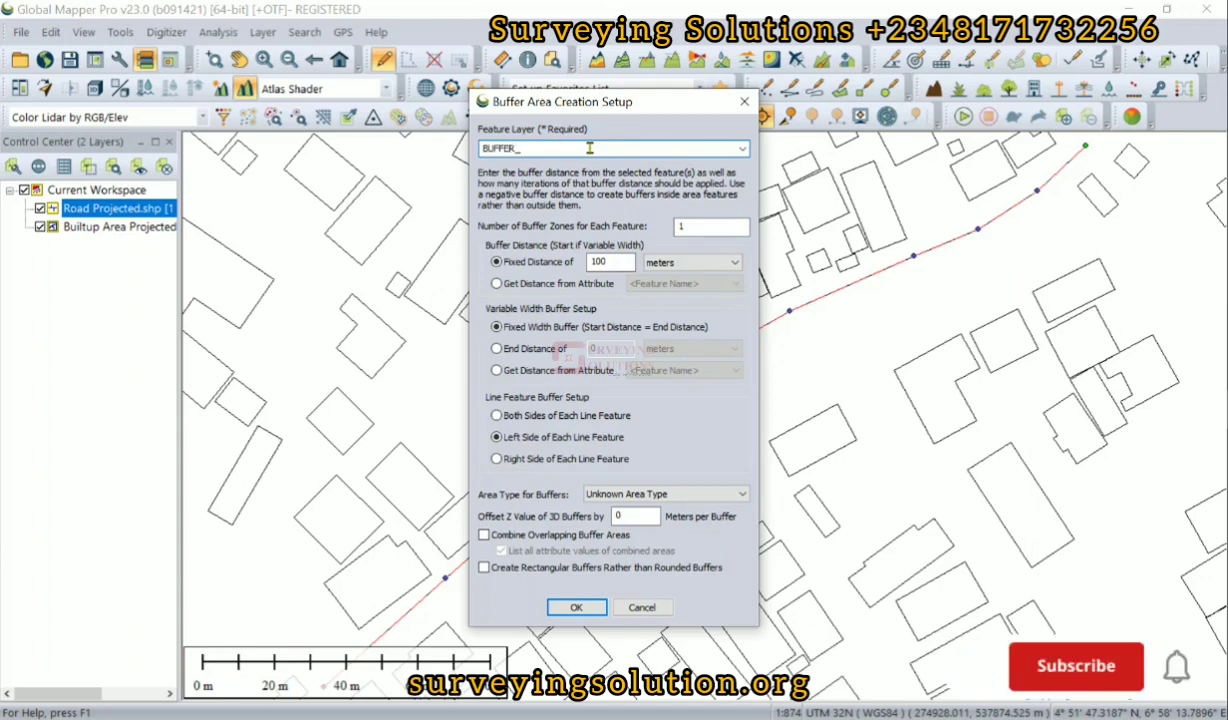
{"action": "type", "text": "ZONE"}
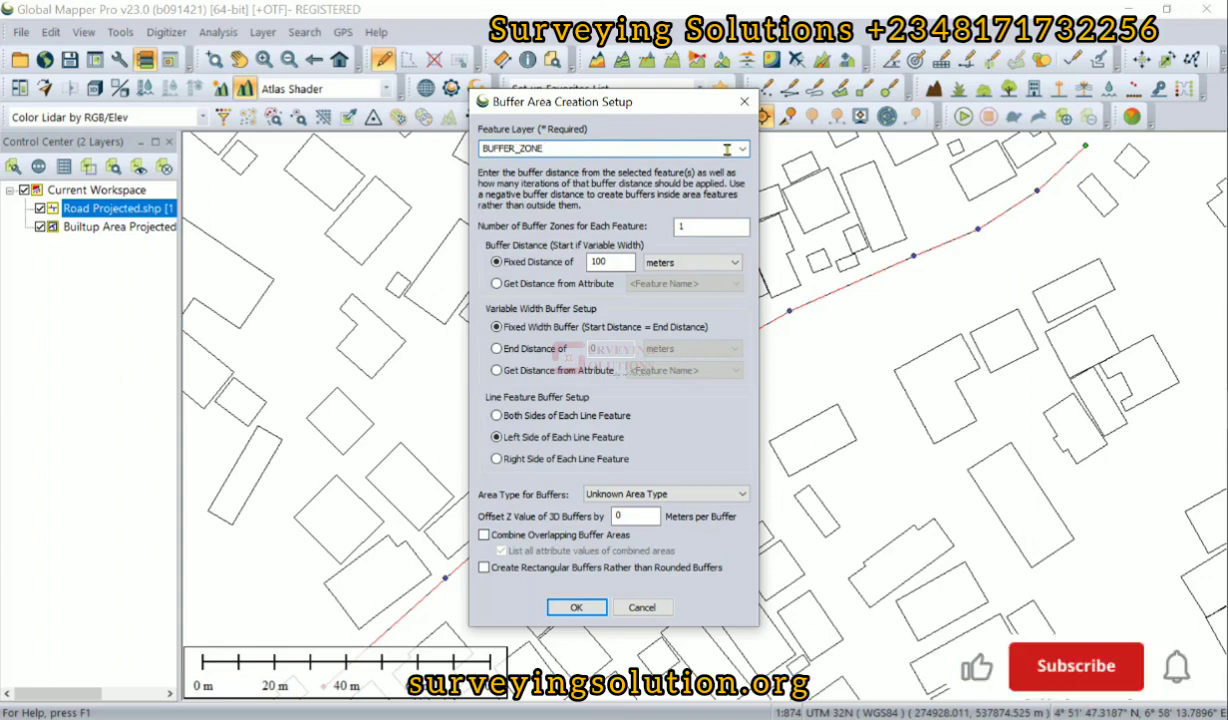
{"action": "left_click_drag", "start_coordinate": [559, 148], "coordinate": [410, 155]}
{"action": "right_click", "coordinate": [513, 148]}
{"action": "left_click", "coordinate": [534, 200]}
{"action": "left_click", "coordinate": [714, 146]}
{"action": "left_click", "coordinate": [716, 146]}
{"action": "left_click", "coordinate": [716, 146]}
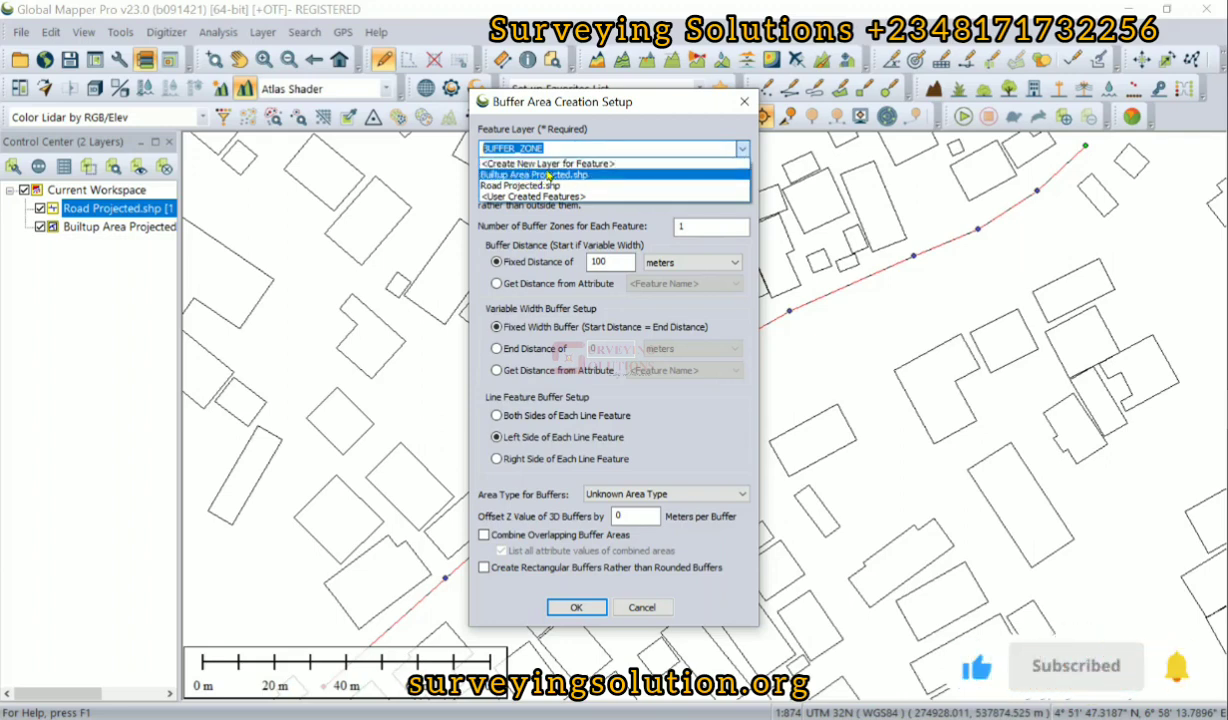
{"action": "left_click", "coordinate": [578, 153]}
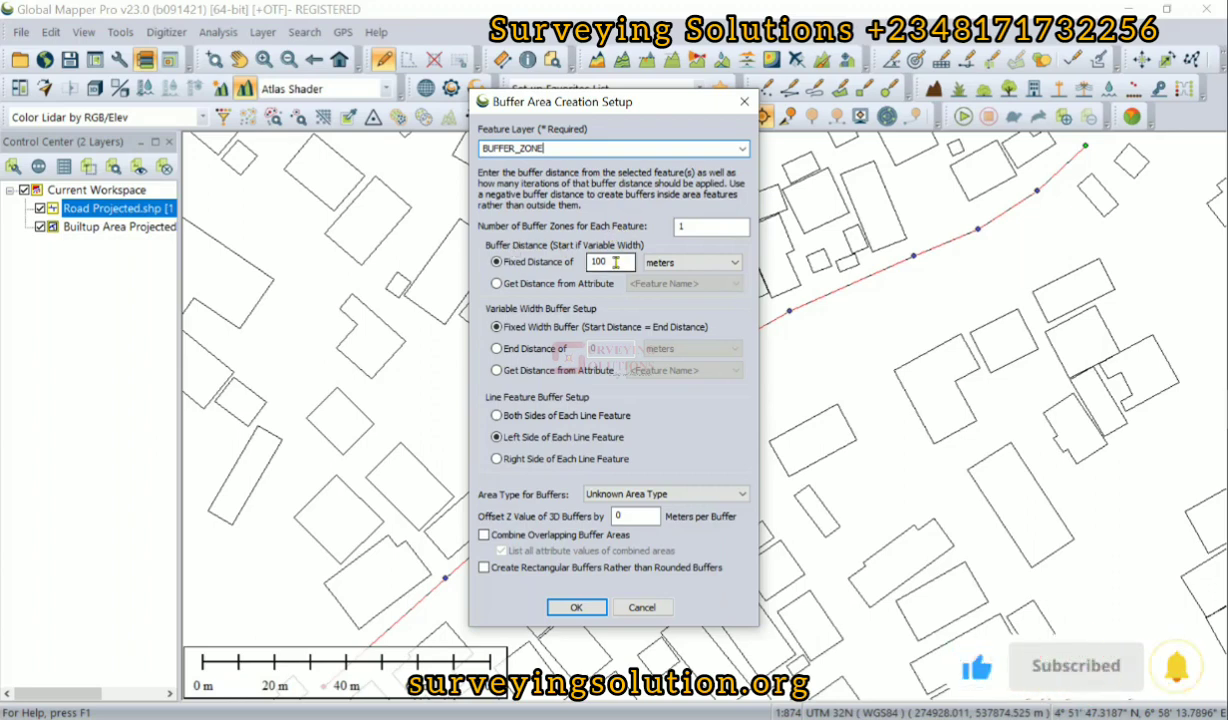
Change the buffer distance from 100 to 50 meters, applied to both sides of the road.
{"action": "left_click_drag", "start_coordinate": [615, 262], "coordinate": [590, 262]}
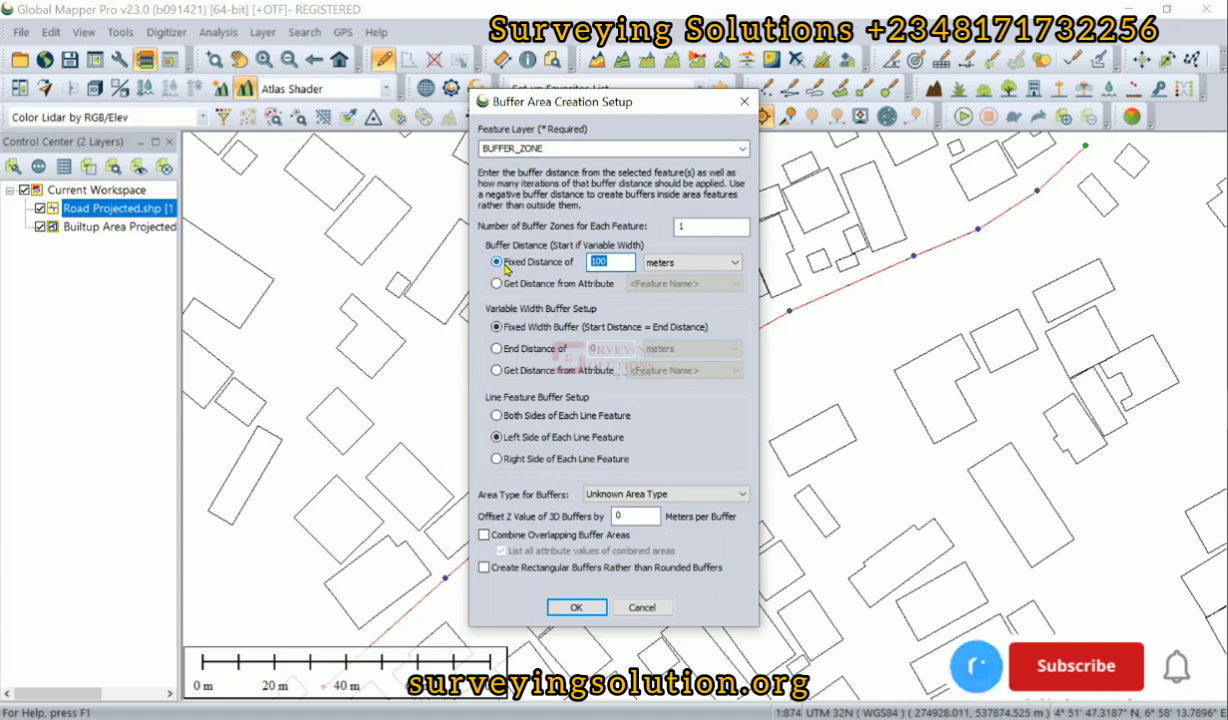
{"action": "type", "text": "50"}
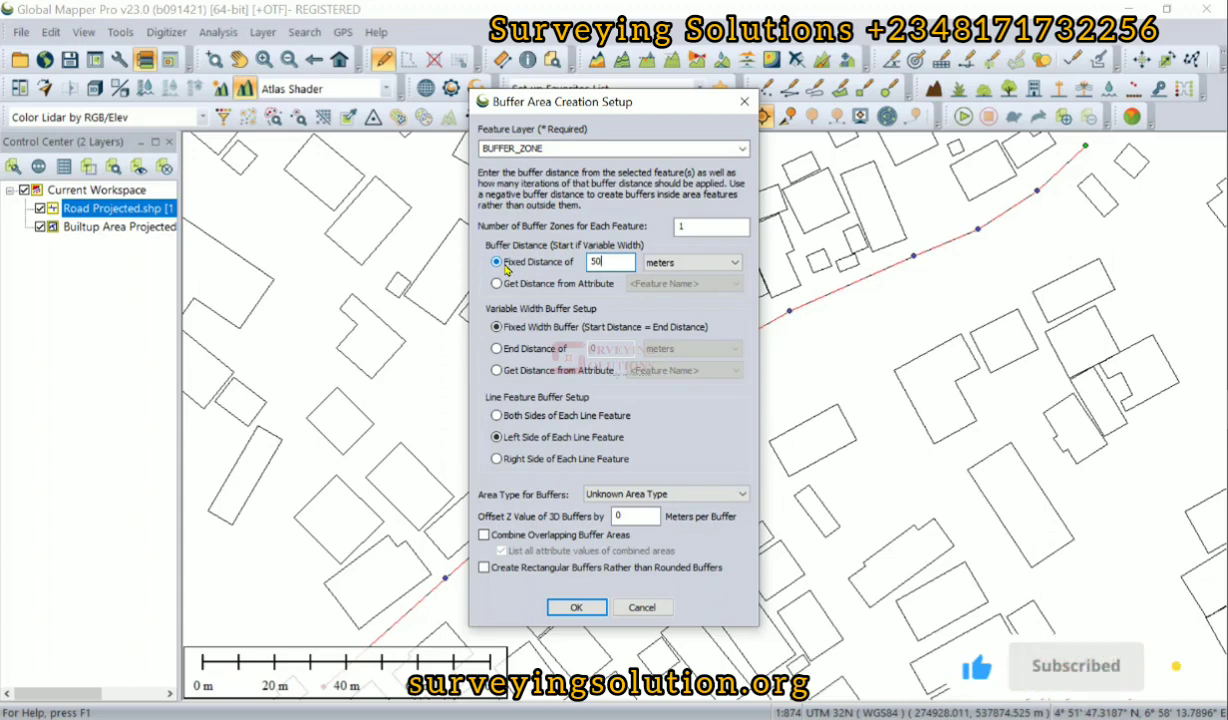
{"action": "left_click", "coordinate": [701, 262]}
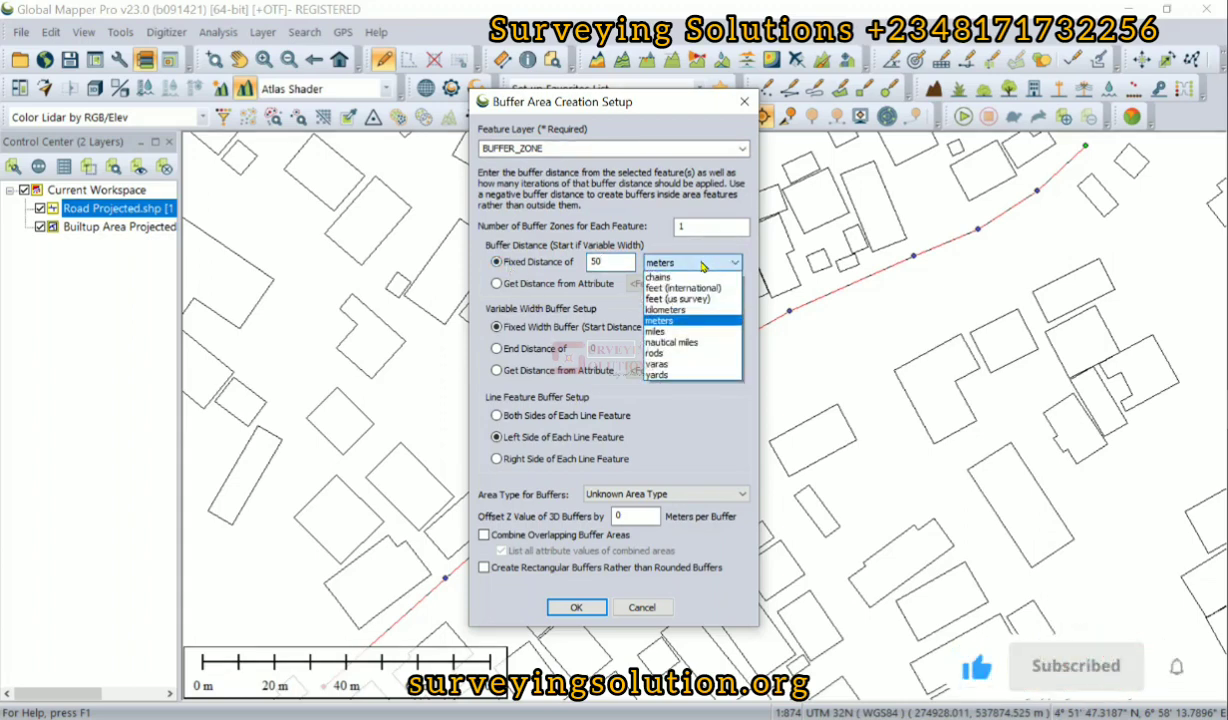
{"action": "left_click", "coordinate": [665, 320]}
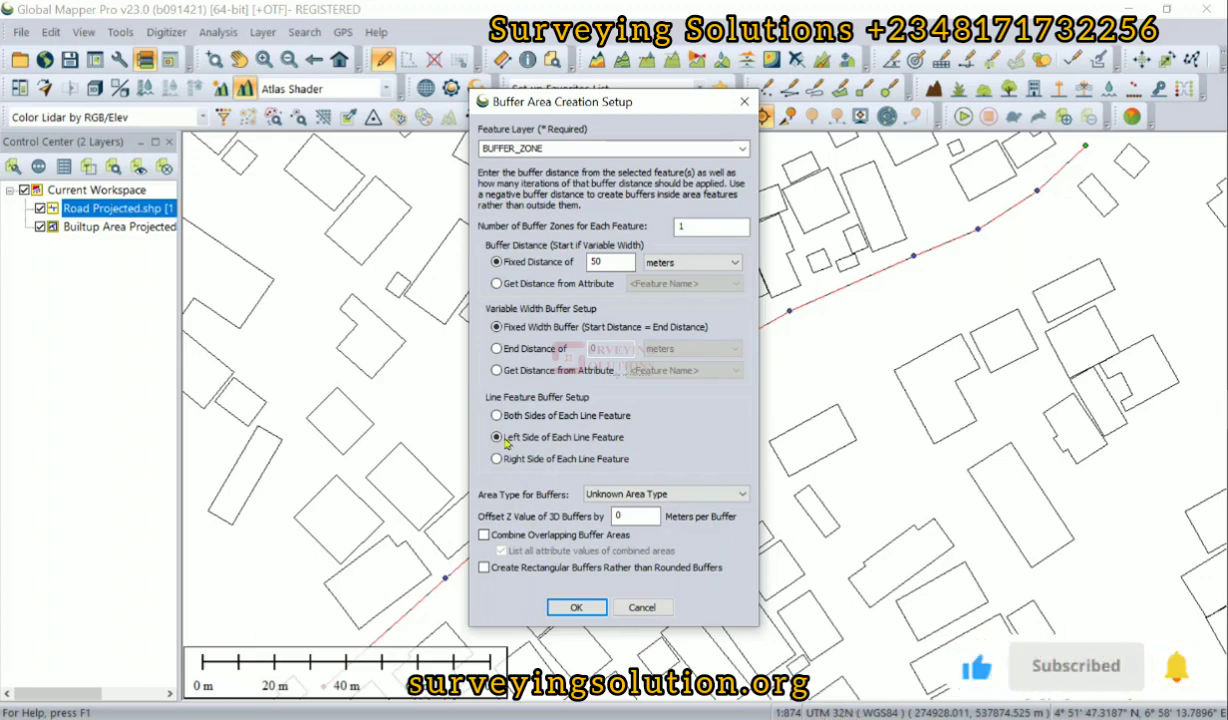
{"action": "left_click", "coordinate": [496, 437]}
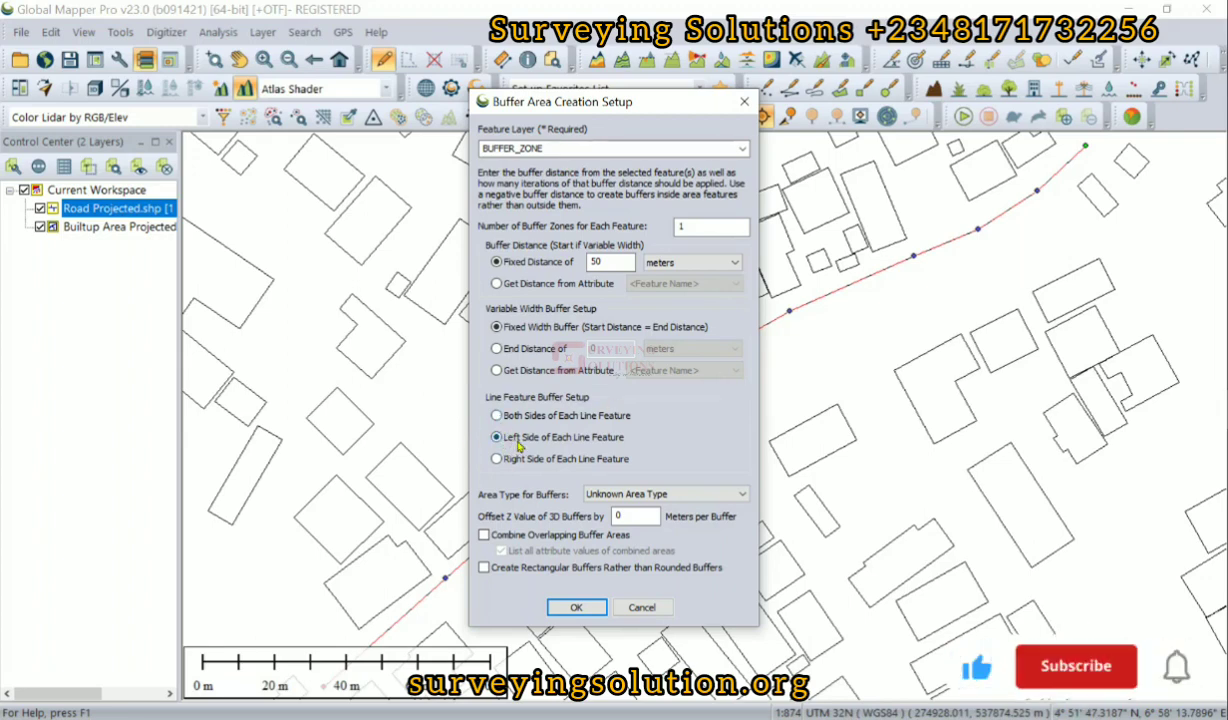
{"action": "left_click", "coordinate": [497, 416]}
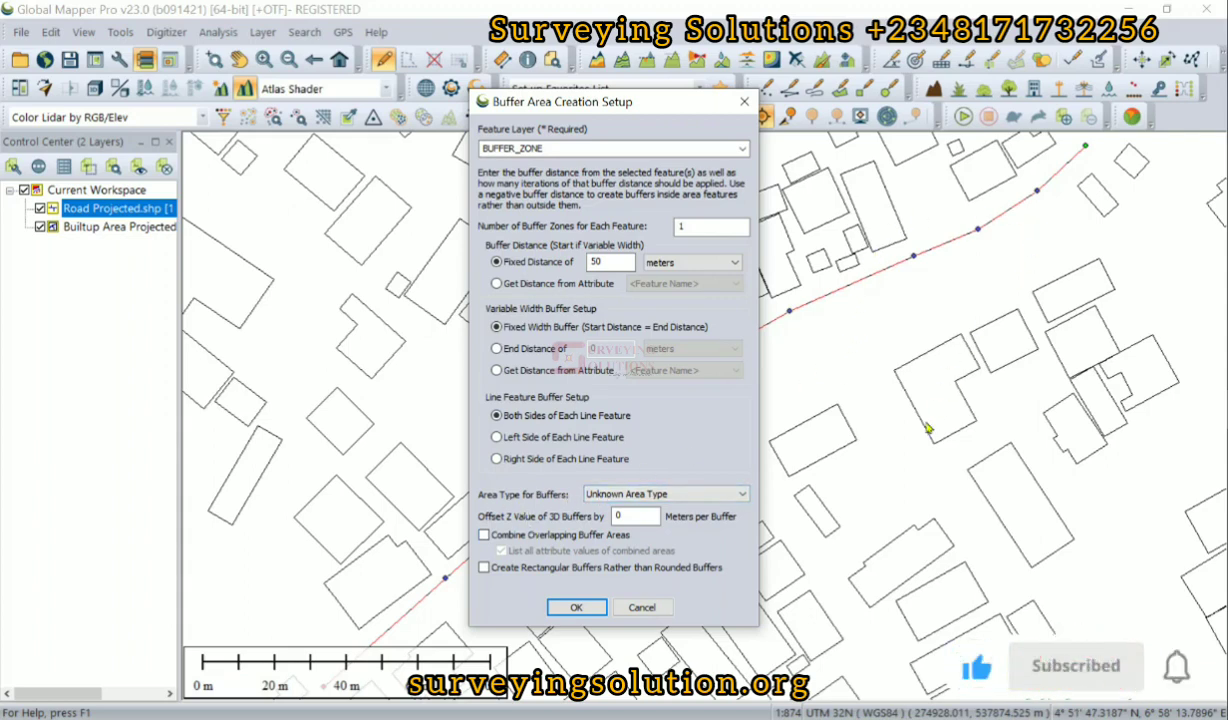
Review the buffer Area Type list and leave it as Unknown Area Type.
{"action": "left_click", "coordinate": [657, 494]}
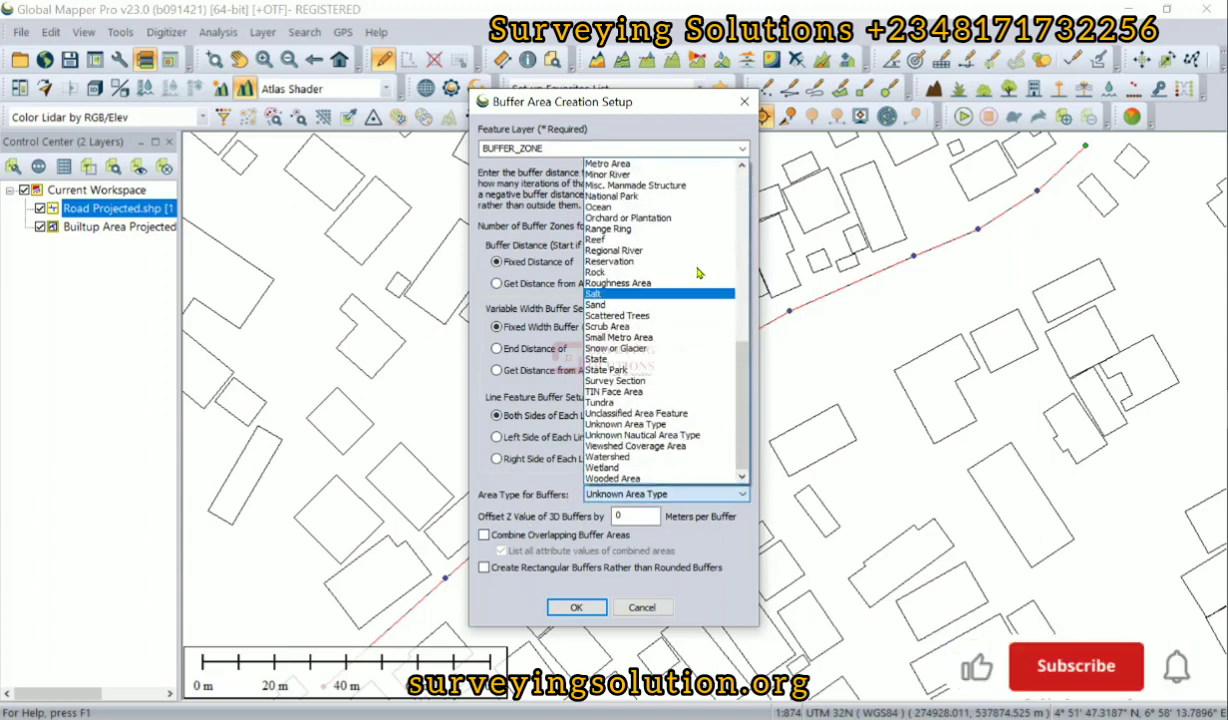
{"action": "scroll", "coordinate": [699, 348], "scroll_direction": "up", "scroll_amount": 10}
{"action": "scroll", "coordinate": [699, 272], "scroll_direction": "up", "scroll_amount": 7}
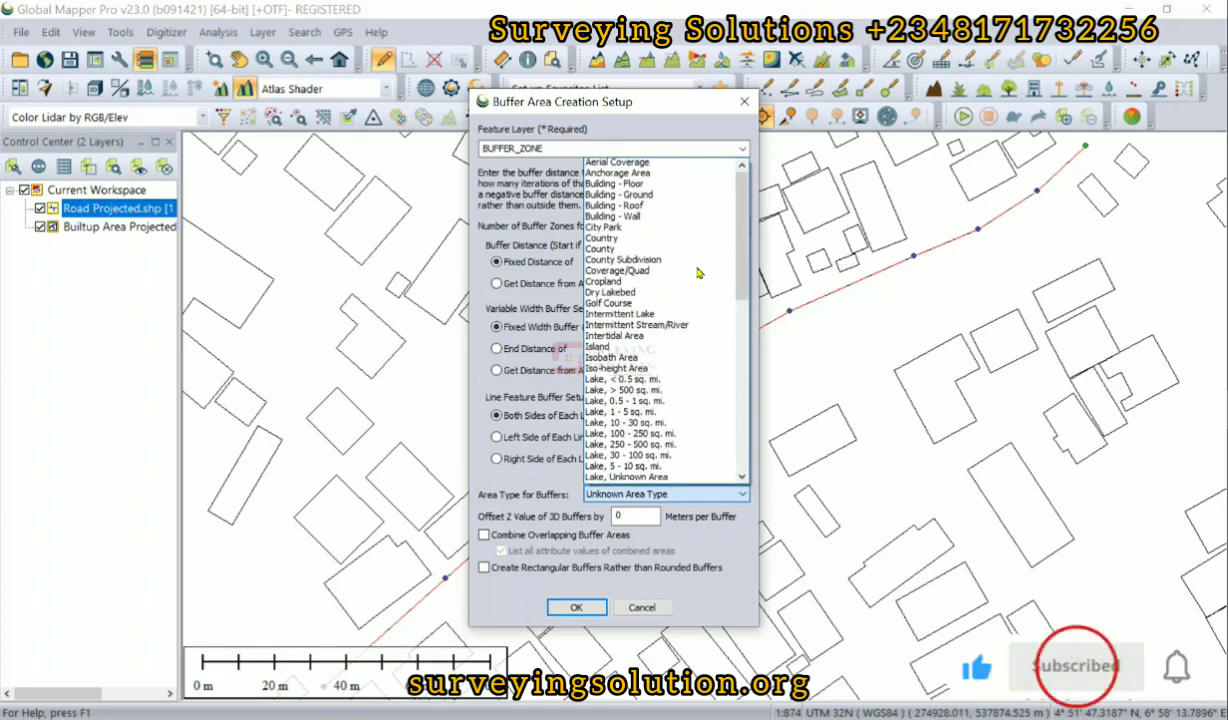
{"action": "scroll", "coordinate": [699, 272], "scroll_direction": "down", "scroll_amount": 12}
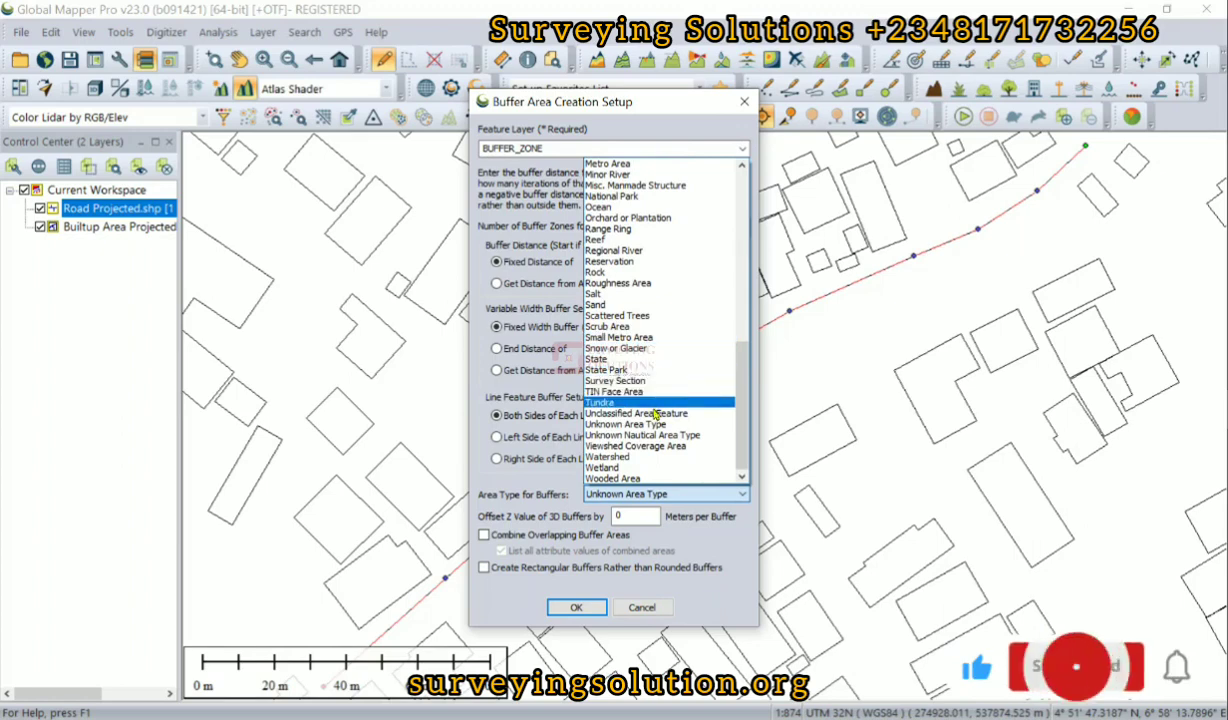
{"action": "left_click", "coordinate": [645, 424]}
{"action": "left_click", "coordinate": [672, 497]}
{"action": "scroll", "coordinate": [640, 259], "scroll_direction": "up", "scroll_amount": 6}
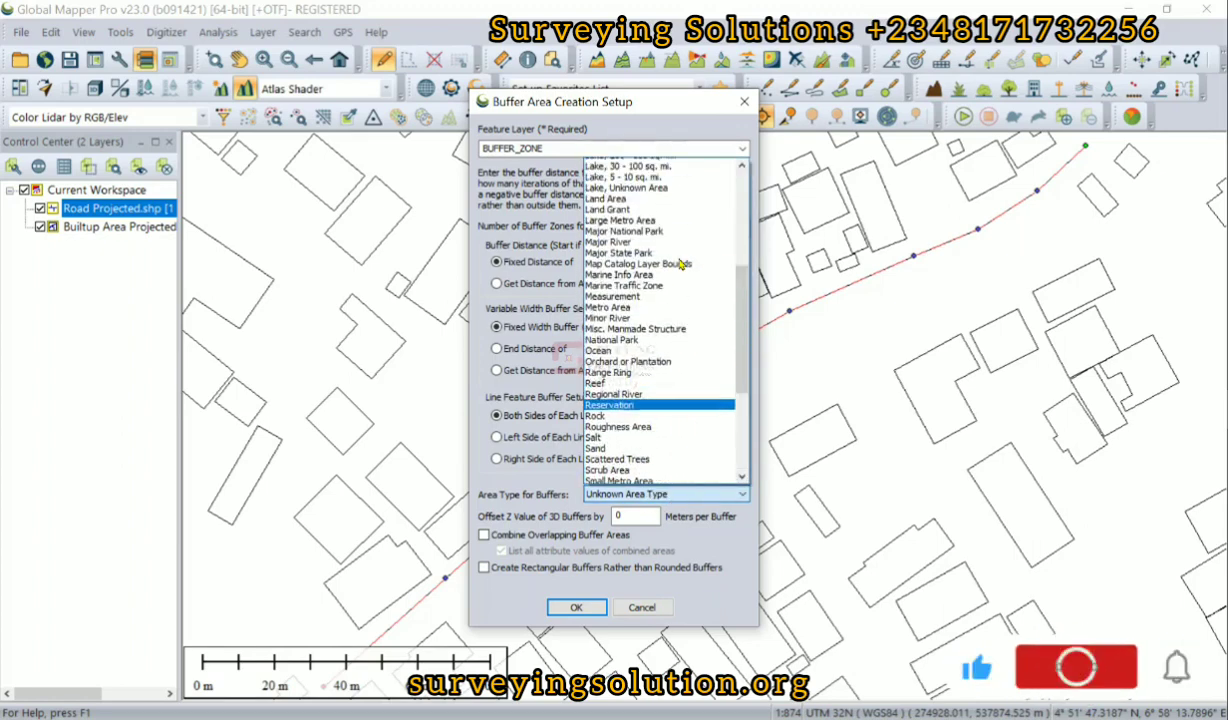
{"action": "scroll", "coordinate": [638, 252], "scroll_direction": "up", "scroll_amount": 6}
{"action": "scroll", "coordinate": [636, 243], "scroll_direction": "up", "scroll_amount": 3}
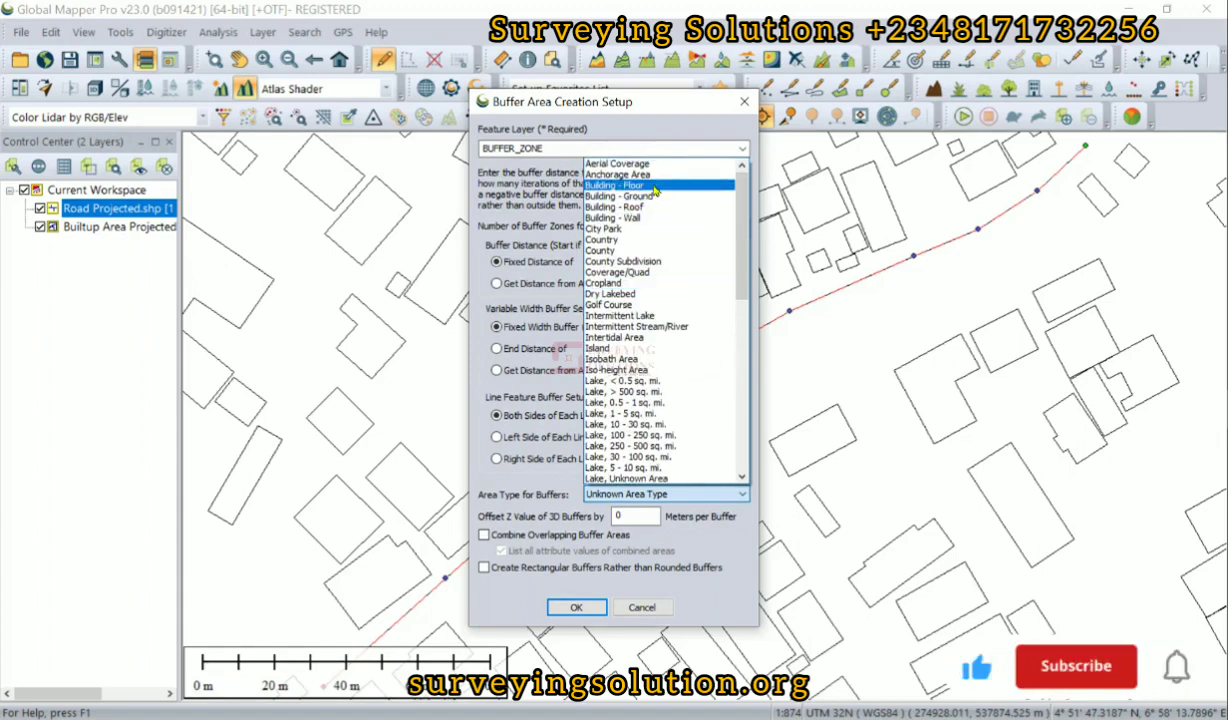
{"action": "scroll", "coordinate": [660, 265], "scroll_direction": "down", "scroll_amount": 1}
{"action": "scroll", "coordinate": [660, 267], "scroll_direction": "down", "scroll_amount": 13}
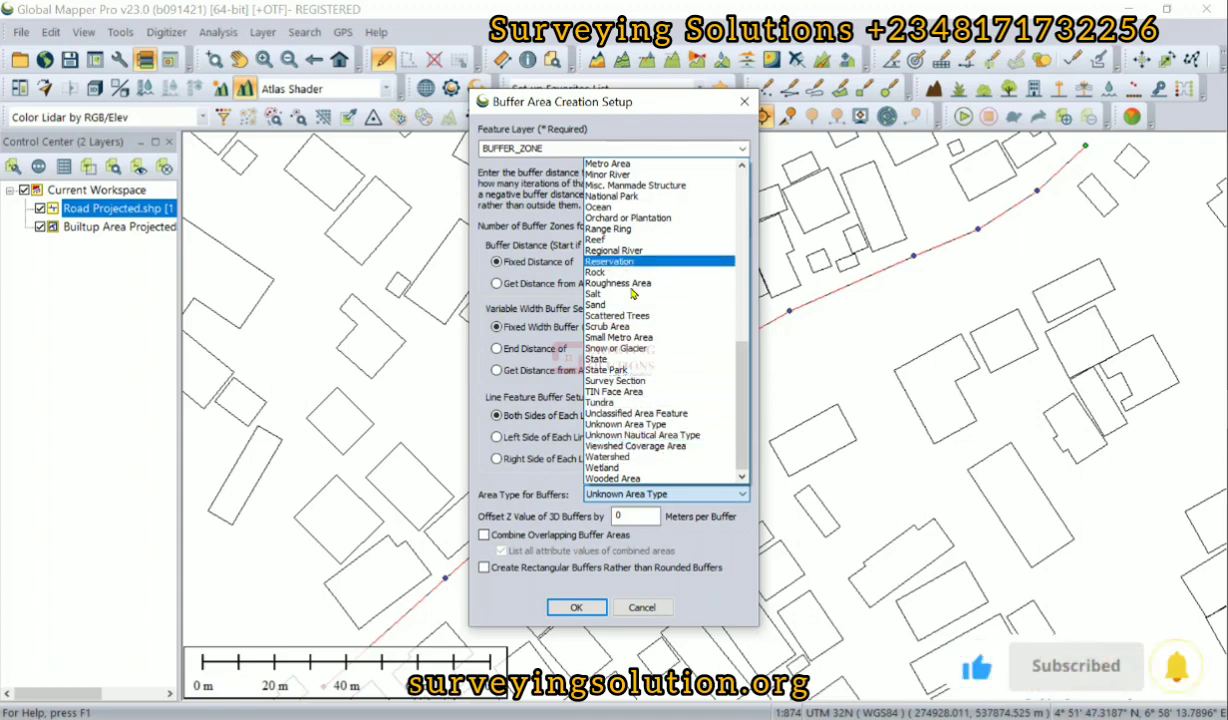
{"action": "left_click", "coordinate": [638, 496]}
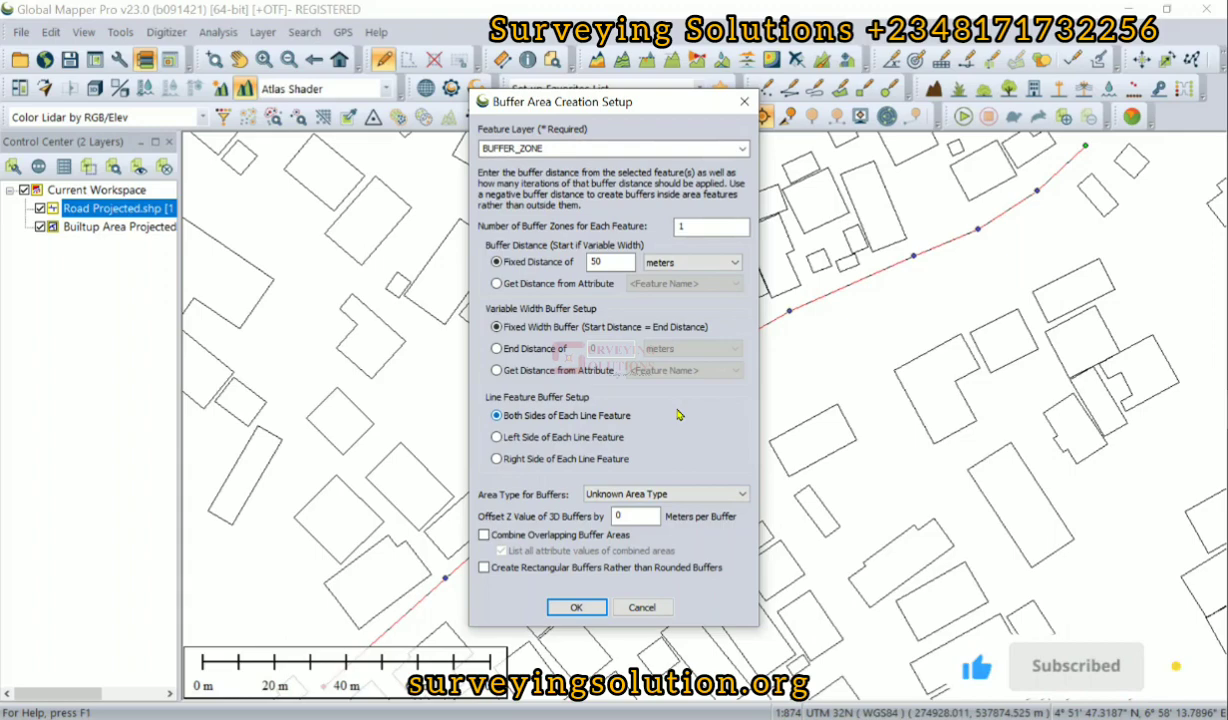
Create the 50 m BUFFER_ZONE polygon and zoom the map to that layer.
{"action": "left_click", "coordinate": [578, 608]}
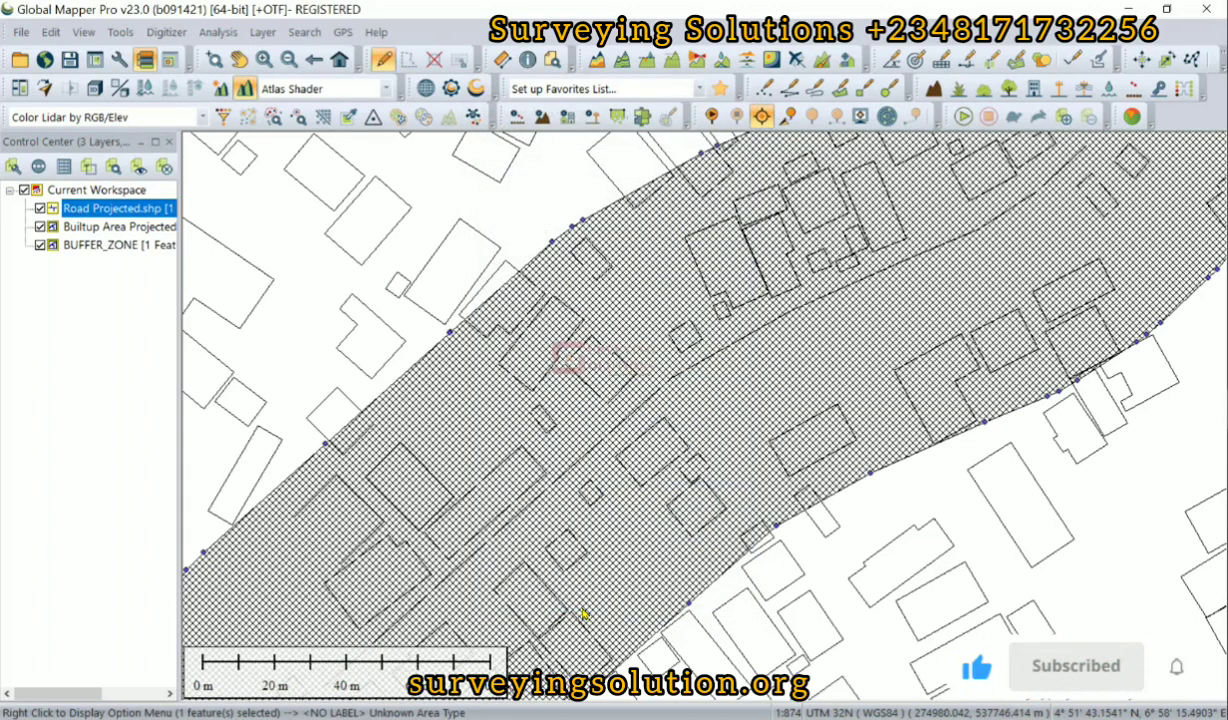
{"action": "left_click", "coordinate": [110, 247]}
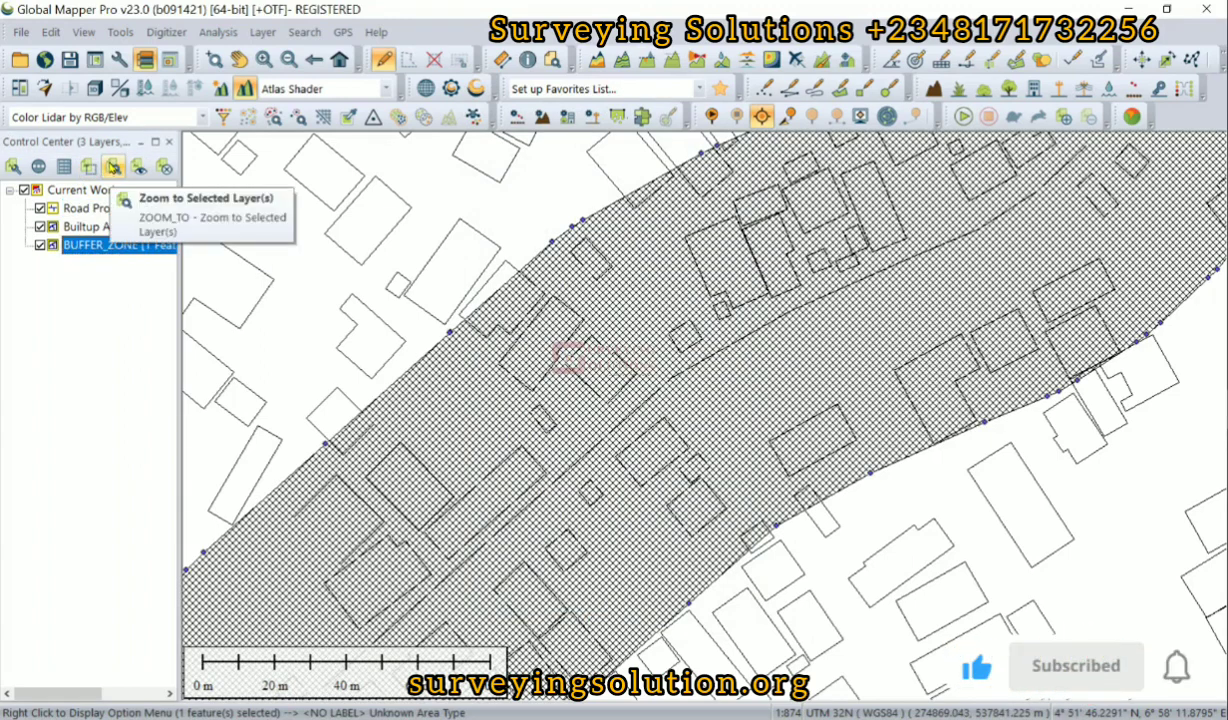
{"action": "left_click", "coordinate": [113, 166]}
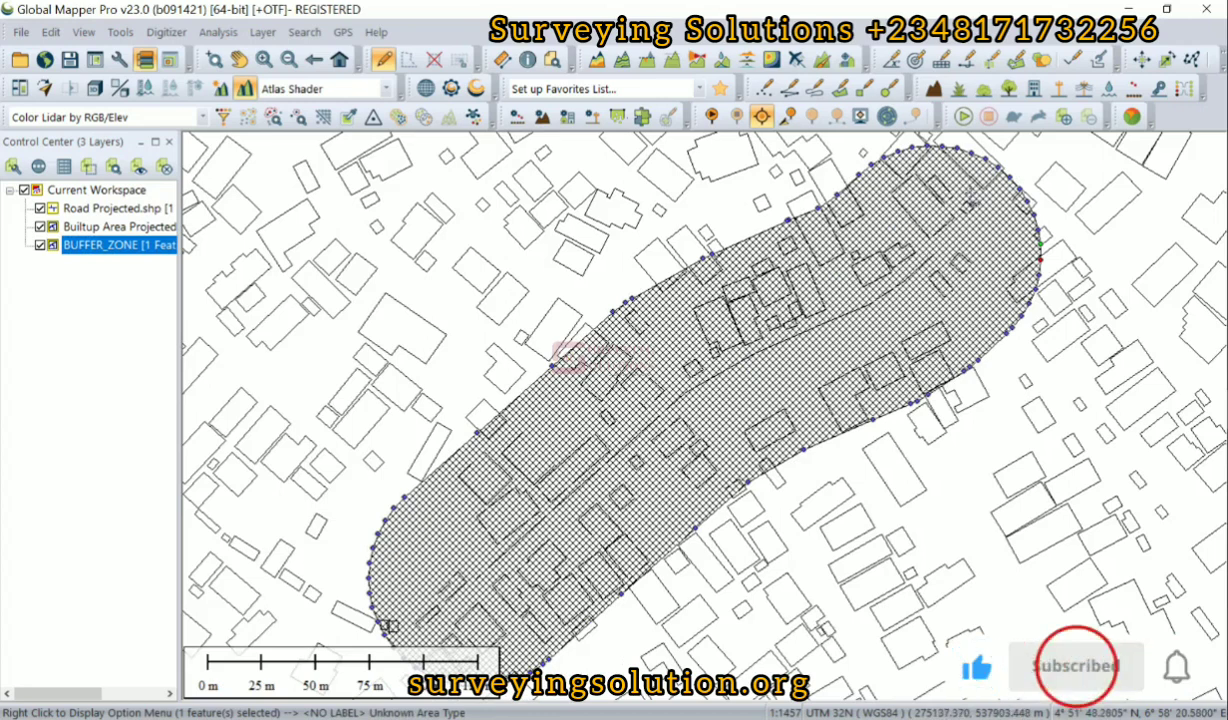
{"action": "left_click", "coordinate": [118, 250]}
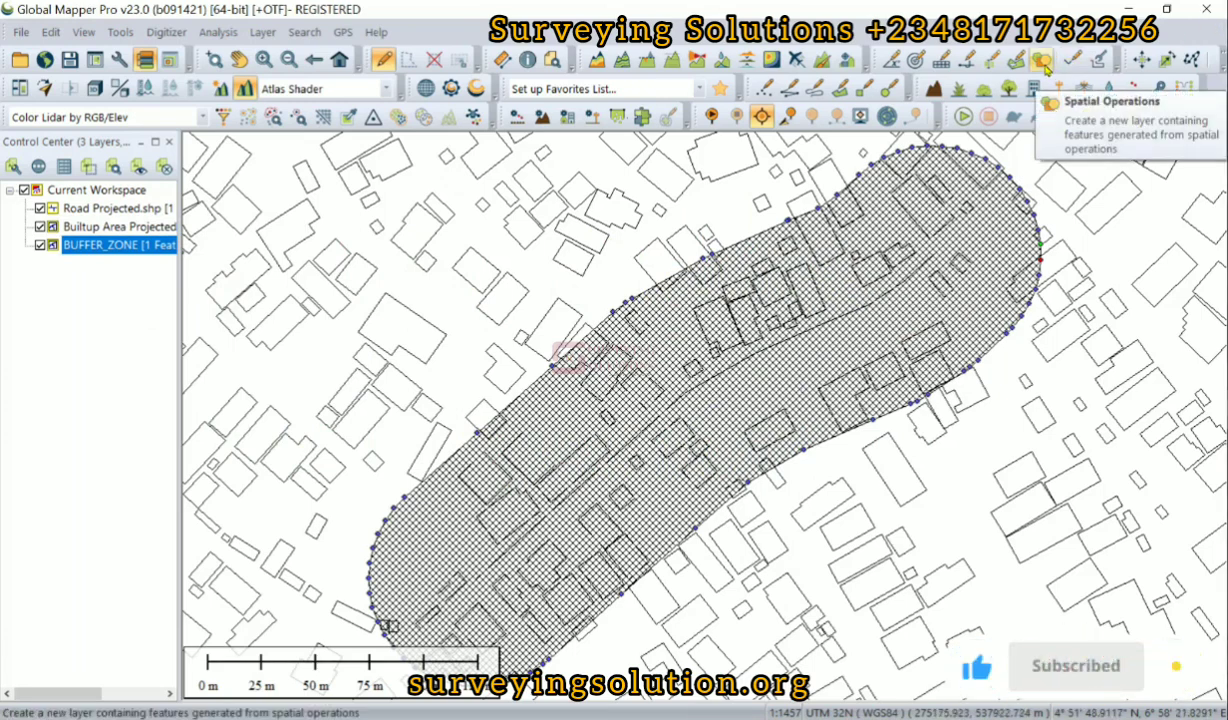
Open Spatial Operations and choose the Intersects operation.
{"action": "left_click", "coordinate": [1045, 67]}
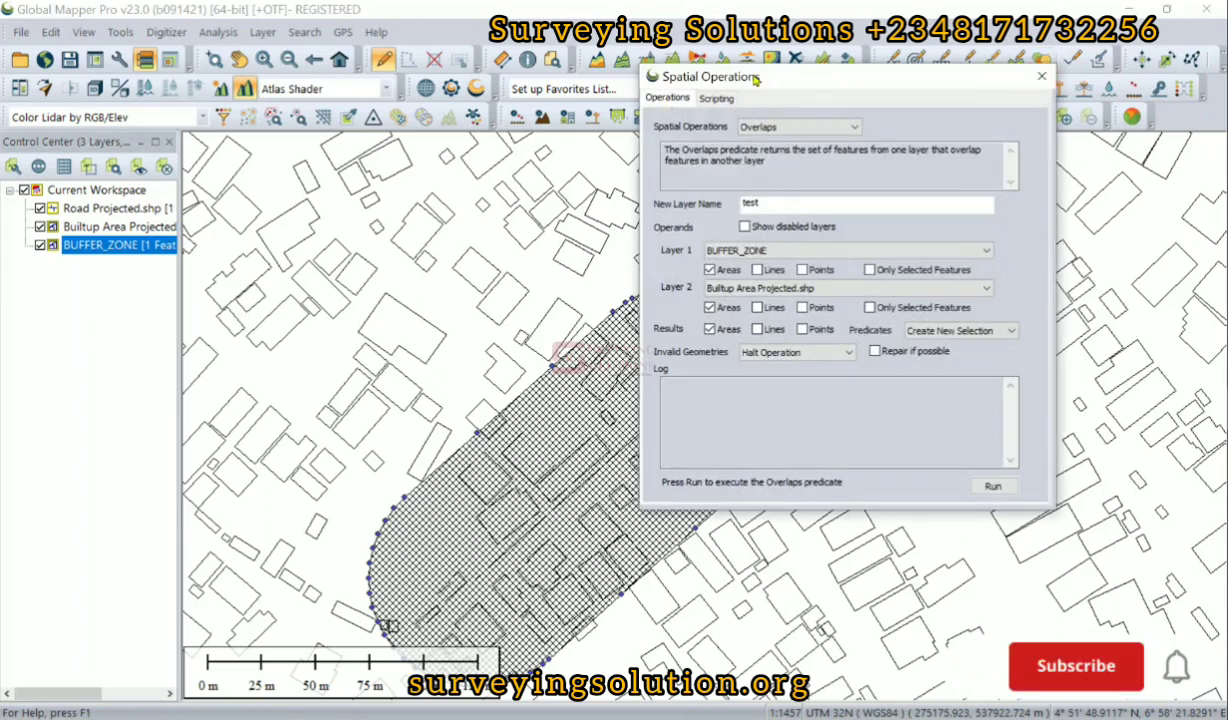
{"action": "left_click_drag", "start_coordinate": [755, 79], "coordinate": [498, 77]}
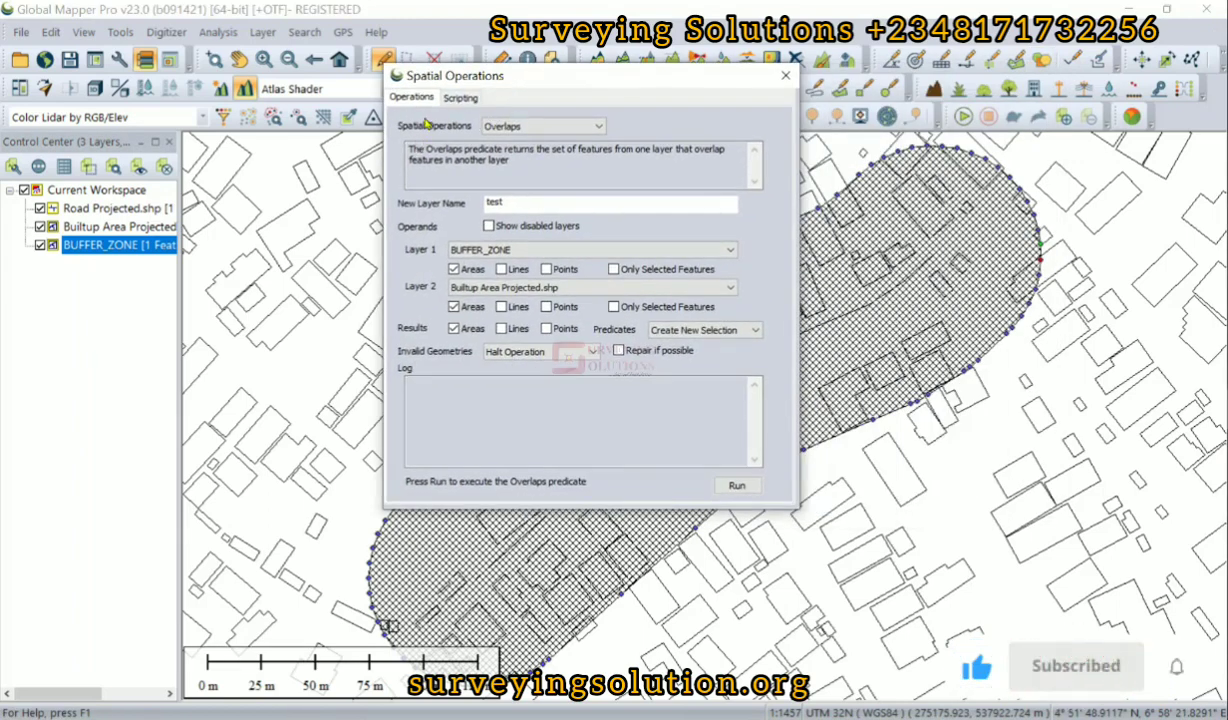
{"action": "left_click", "coordinate": [555, 127]}
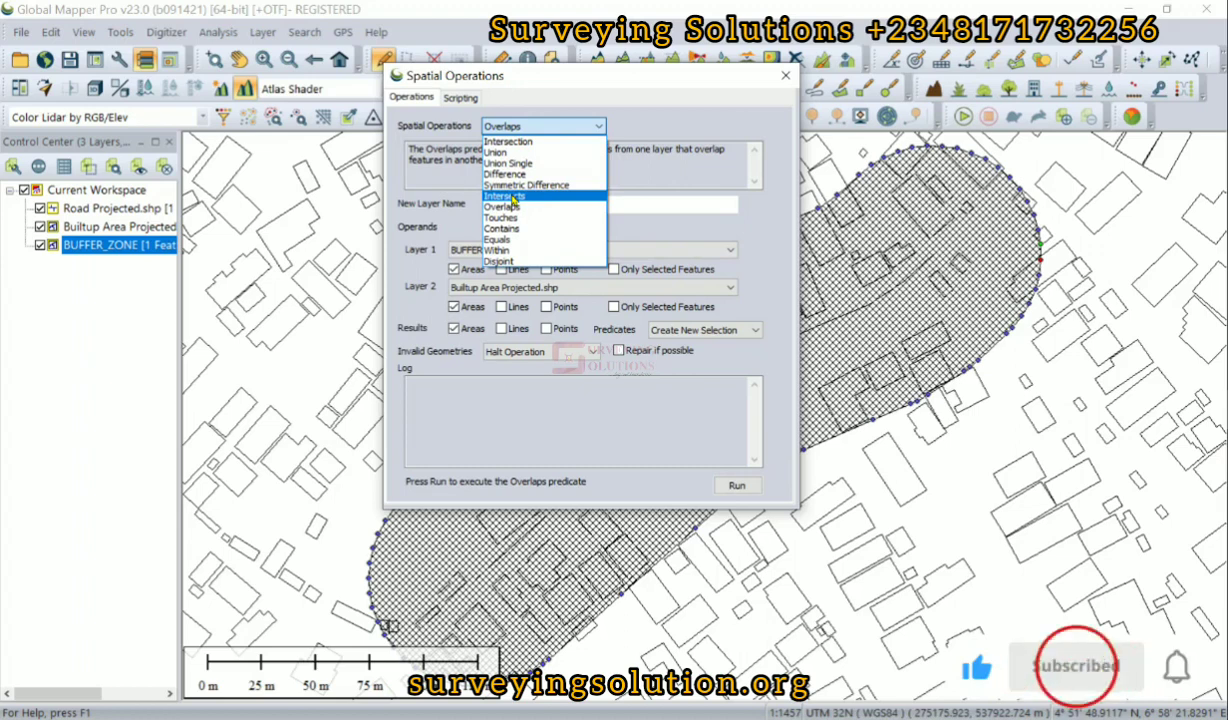
{"action": "left_click", "coordinate": [513, 199]}
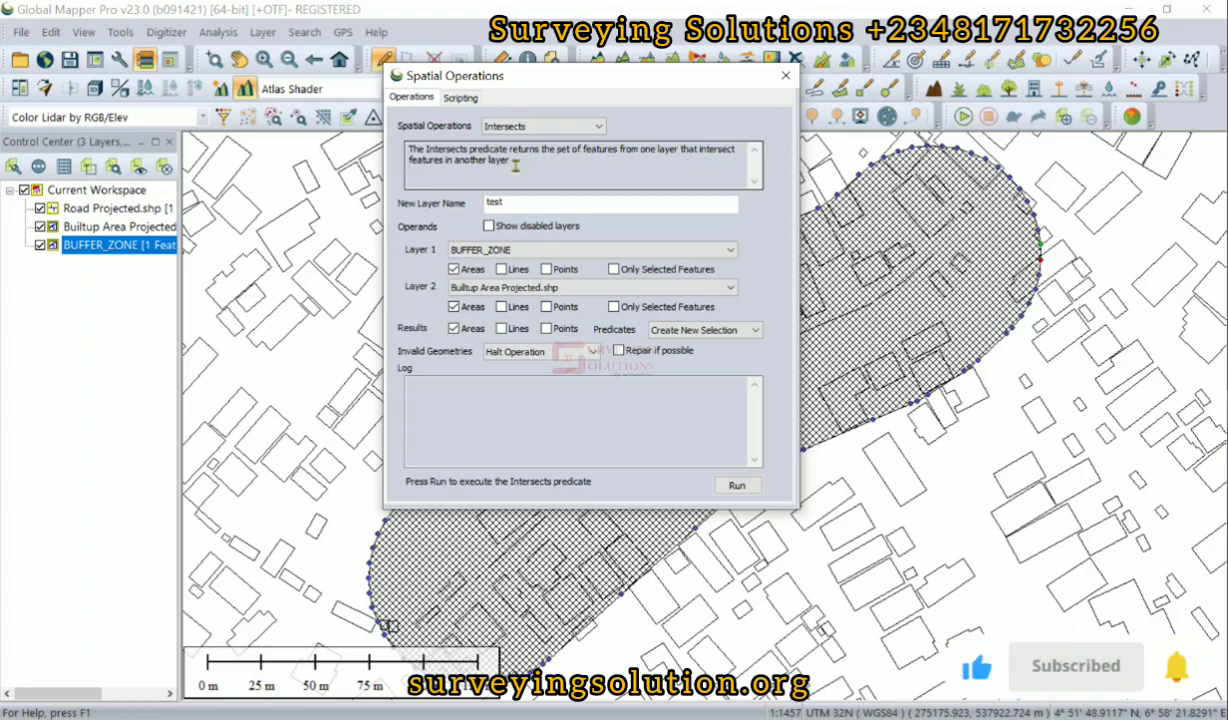
Set Layer 1 to Builtup Area Projected.shp and Layer 2 to BUFFER_ZONE.
{"action": "left_click_drag", "start_coordinate": [654, 84], "coordinate": [292, 141]}
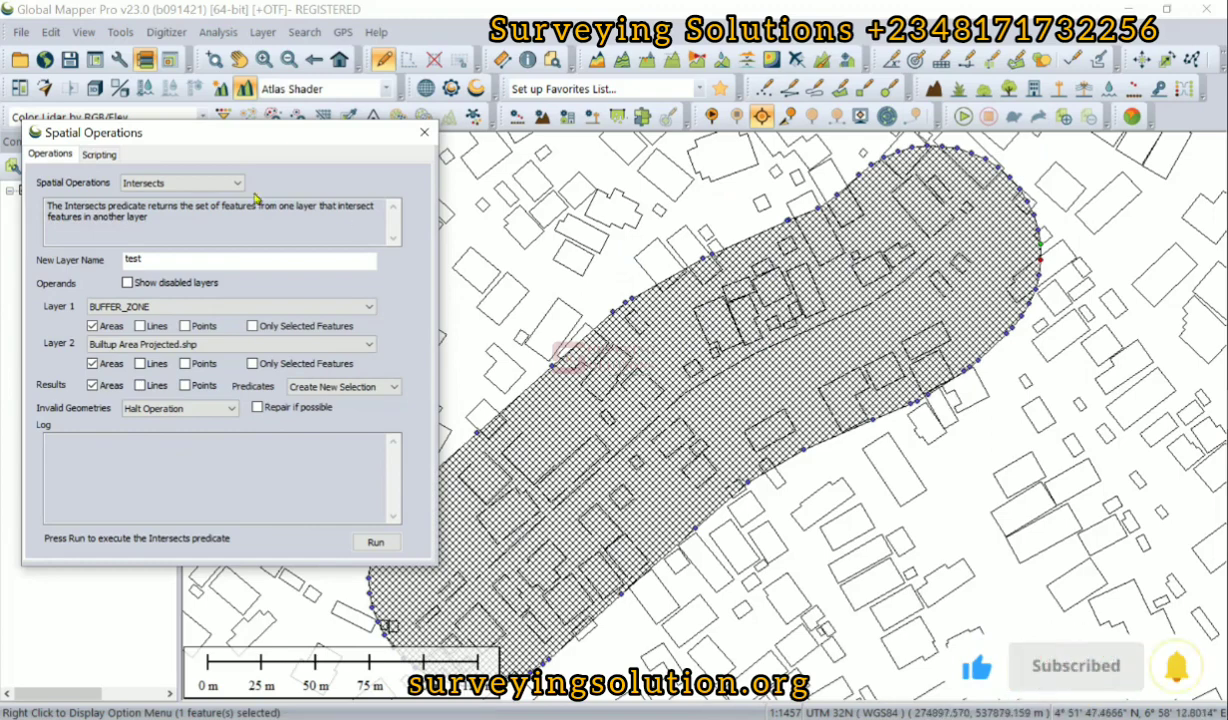
{"action": "left_click_drag", "start_coordinate": [268, 139], "coordinate": [731, 29]}
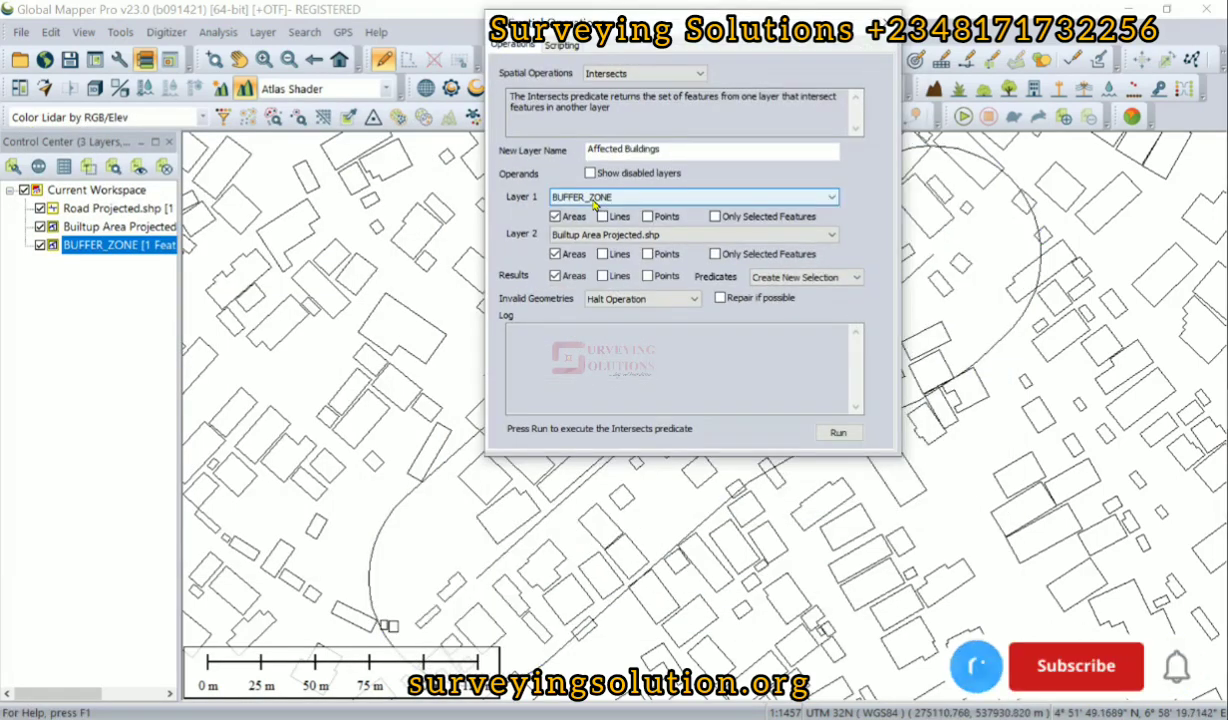
{"action": "left_click", "coordinate": [594, 200]}
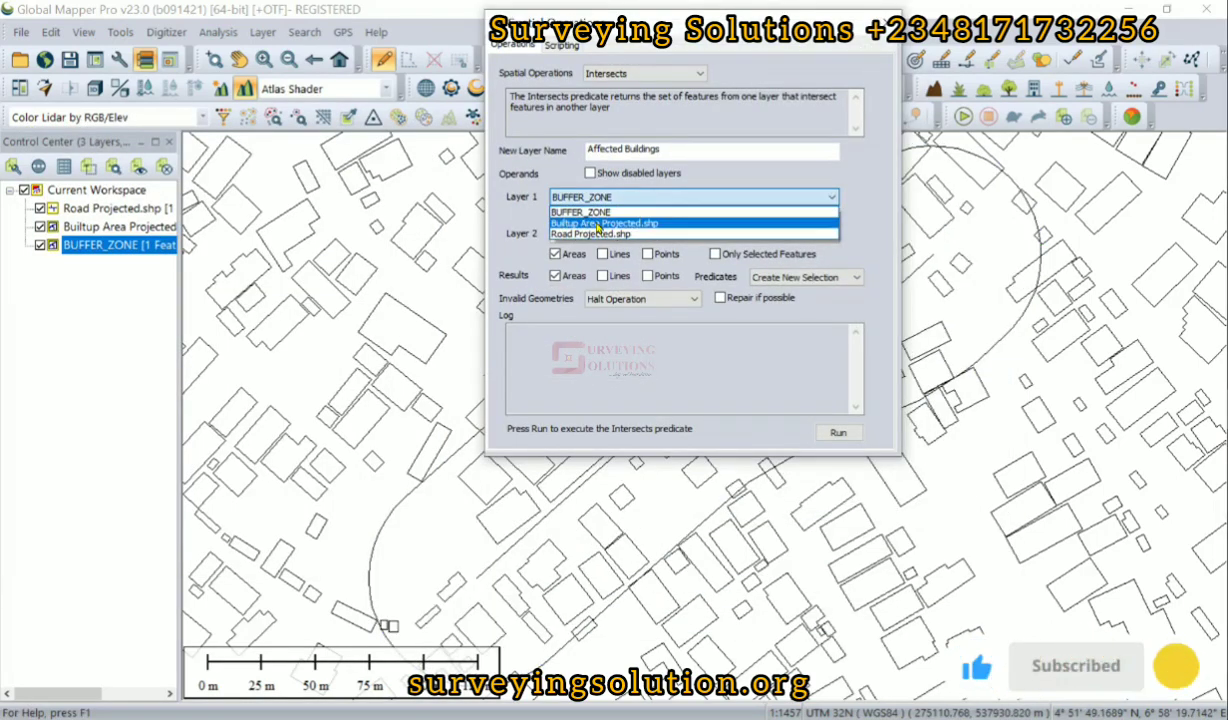
{"action": "left_click", "coordinate": [599, 223]}
{"action": "left_click", "coordinate": [597, 238]}
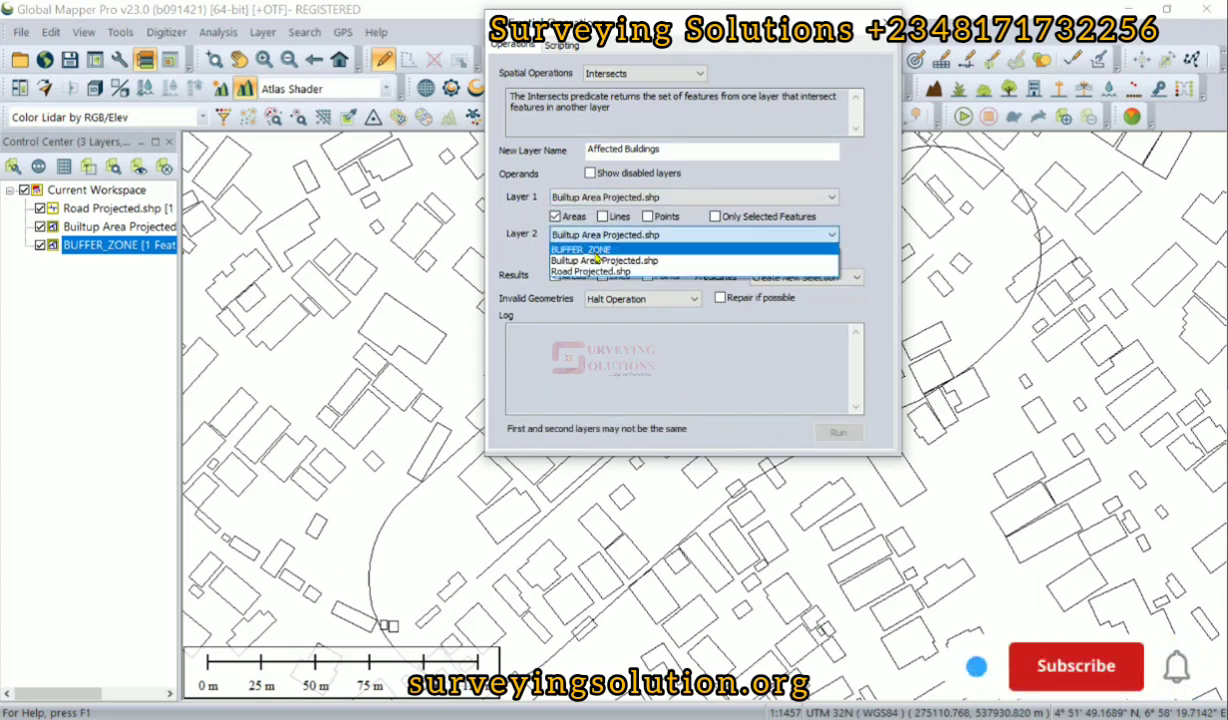
{"action": "left_click", "coordinate": [596, 251]}
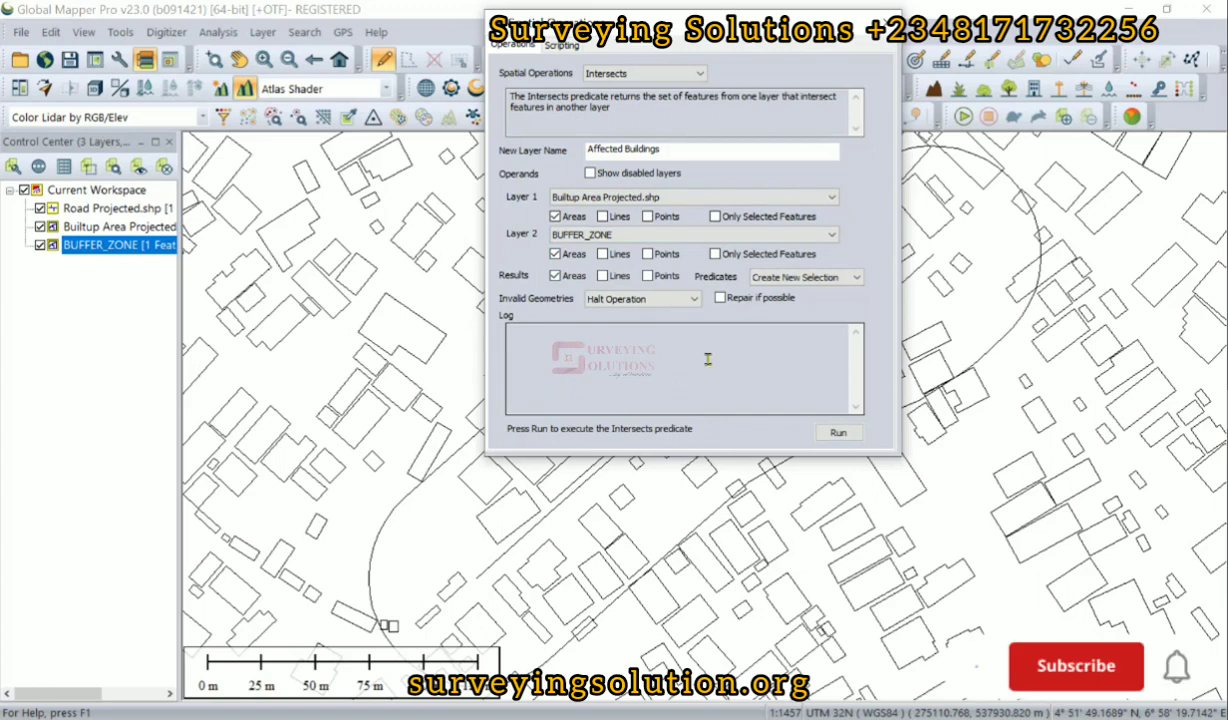
Run the Intersects operation, selecting the 73 buildings touching BUFFER_ZONE, and review the log.
{"action": "left_click", "coordinate": [841, 436]}
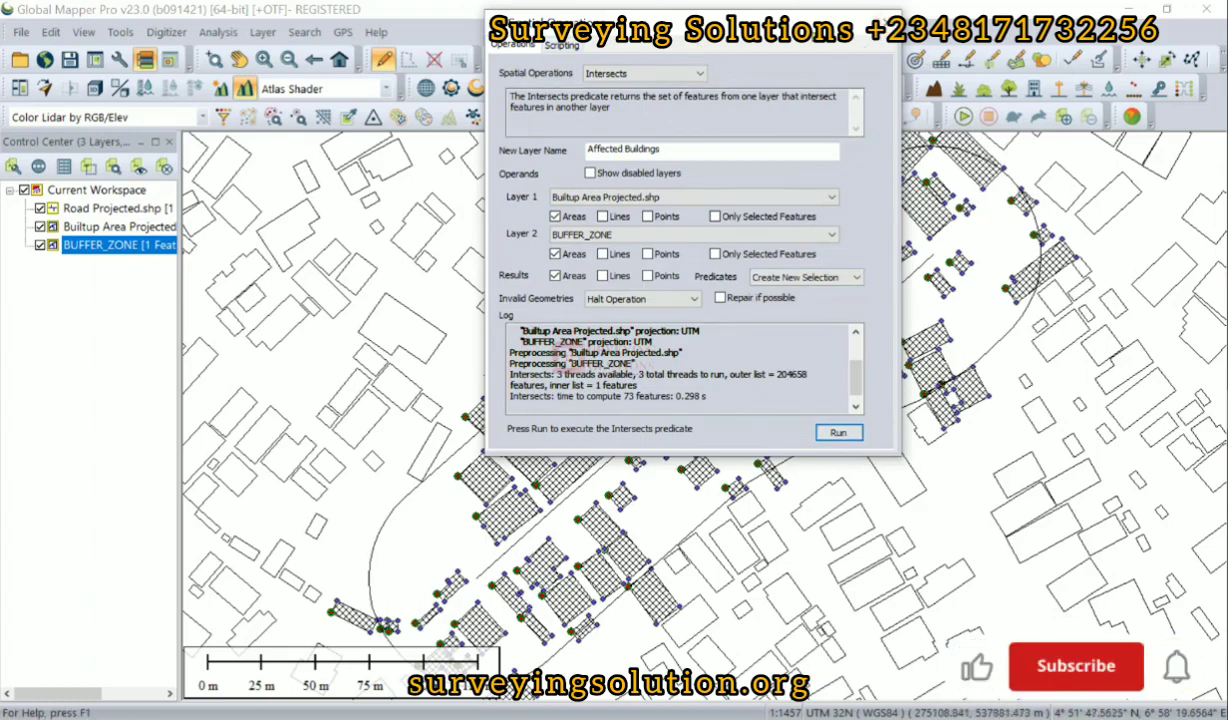
{"action": "left_click_drag", "start_coordinate": [732, 30], "coordinate": [884, 538]}
{"action": "scroll", "coordinate": [700, 400], "scroll_direction": "down", "scroll_amount": 1}
{"action": "scroll", "coordinate": [700, 400], "scroll_direction": "up", "scroll_amount": 2}
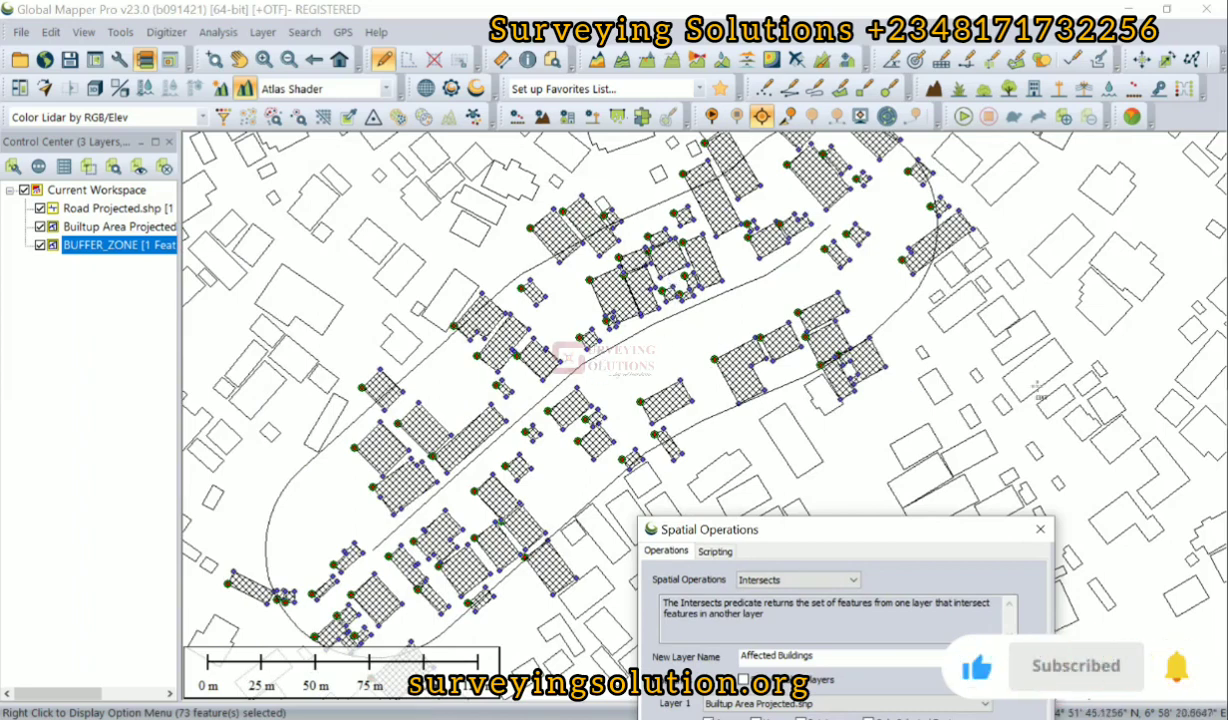
{"action": "left_click_drag", "start_coordinate": [883, 532], "coordinate": [791, 129]}
{"action": "left_click", "coordinate": [733, 179]}
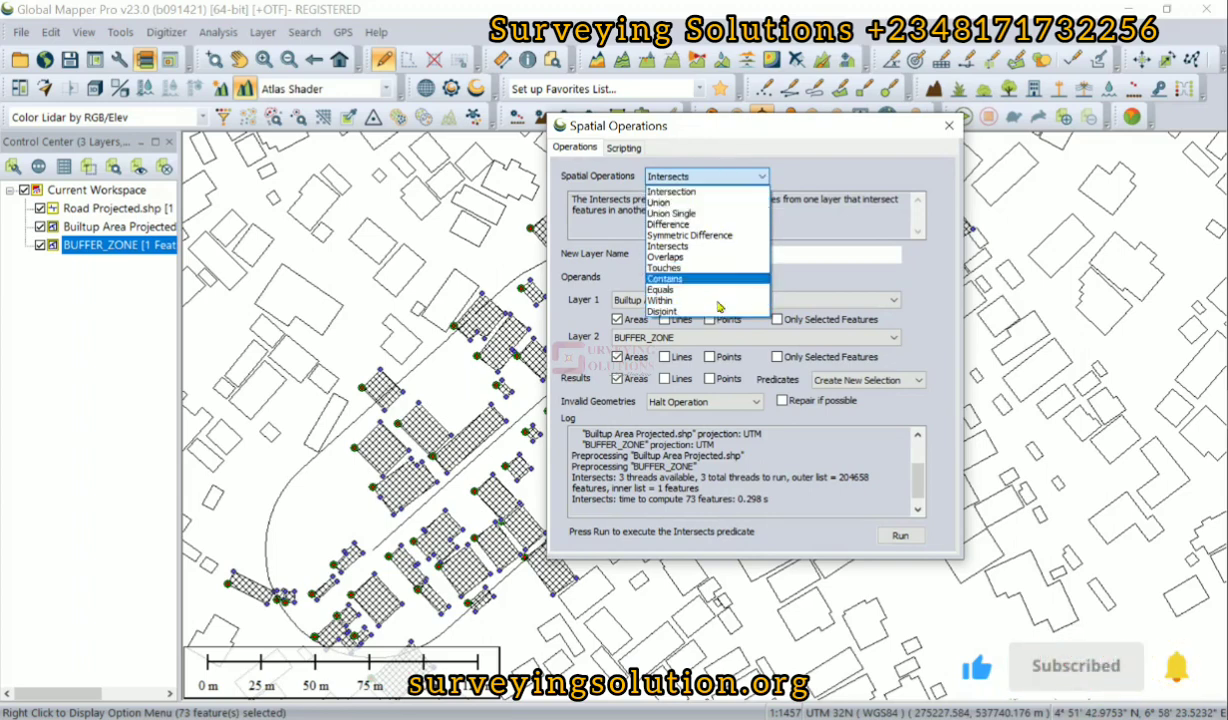
{"action": "left_click", "coordinate": [822, 174]}
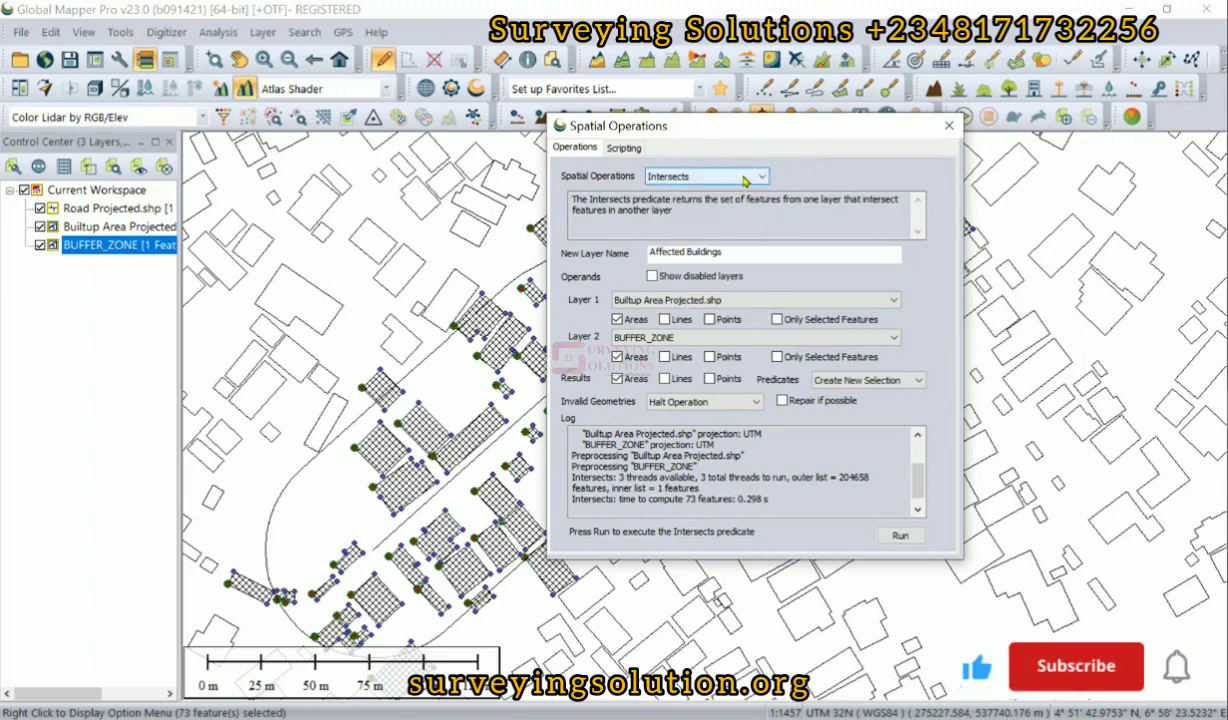
Close Spatial Operations, then pan and zoom out to show the whole buffer and selected buildings.
{"action": "left_click", "coordinate": [948, 126]}
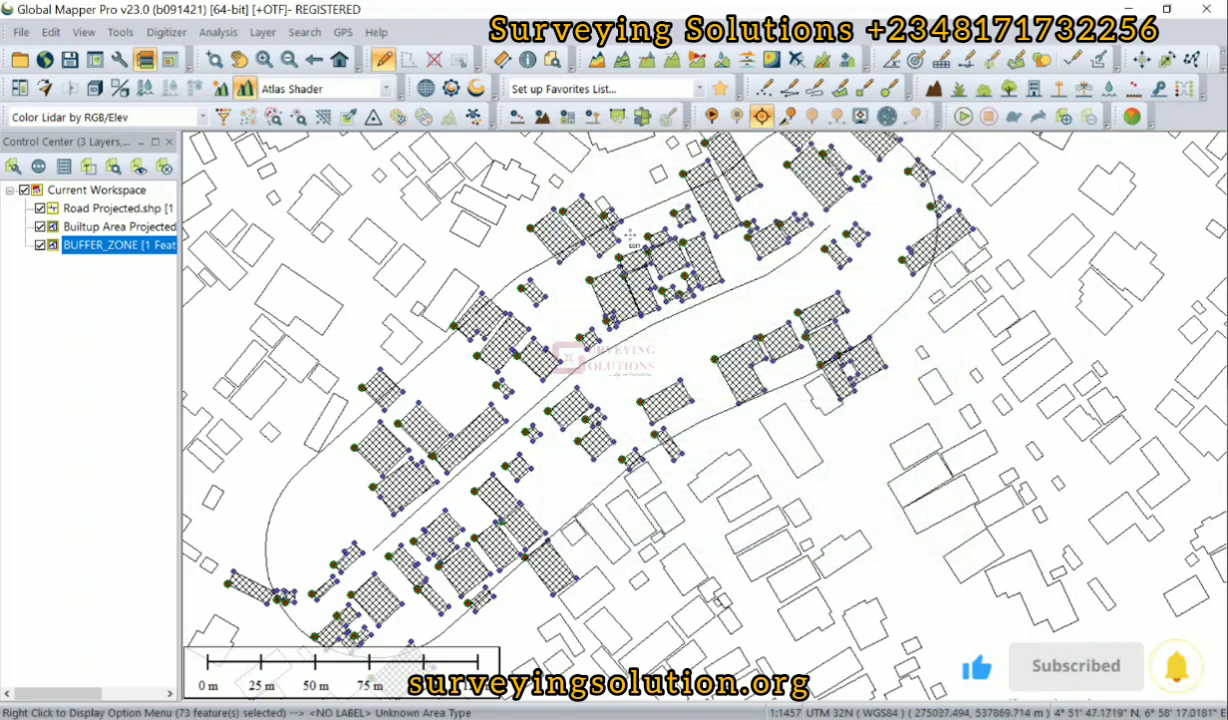
{"action": "key", "text": "Left"}
{"action": "key", "text": "Up"}
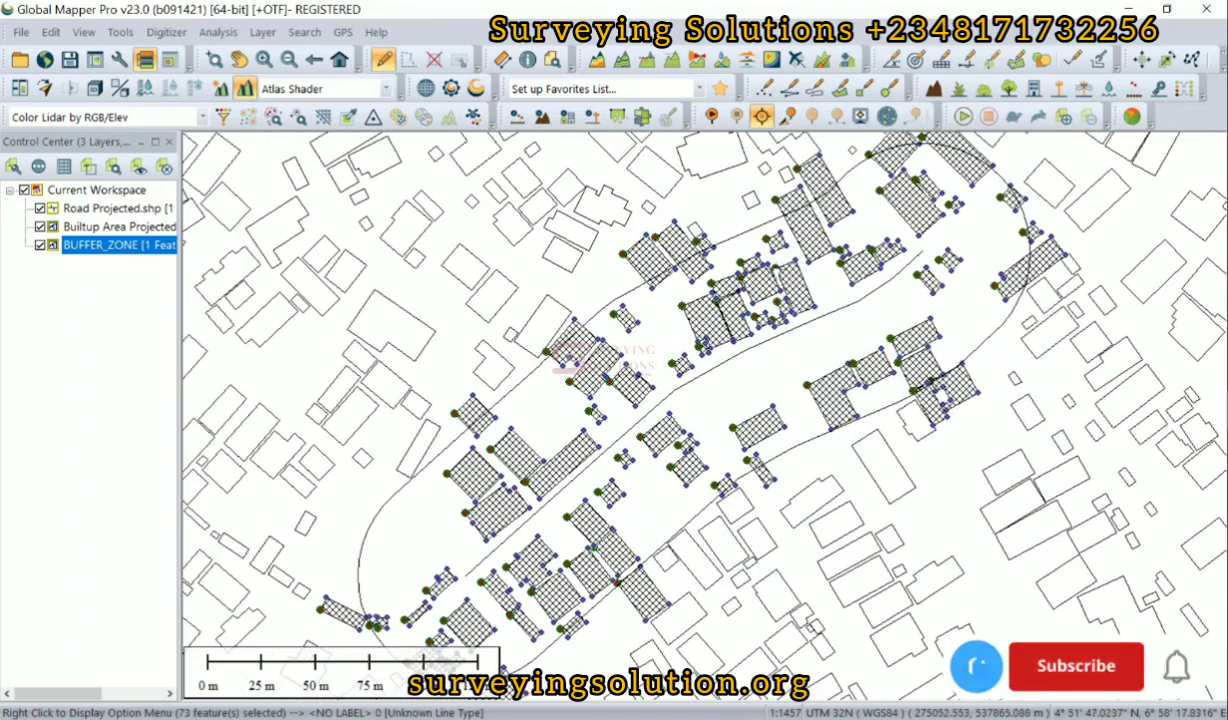
{"action": "key", "text": "Page_Down"}
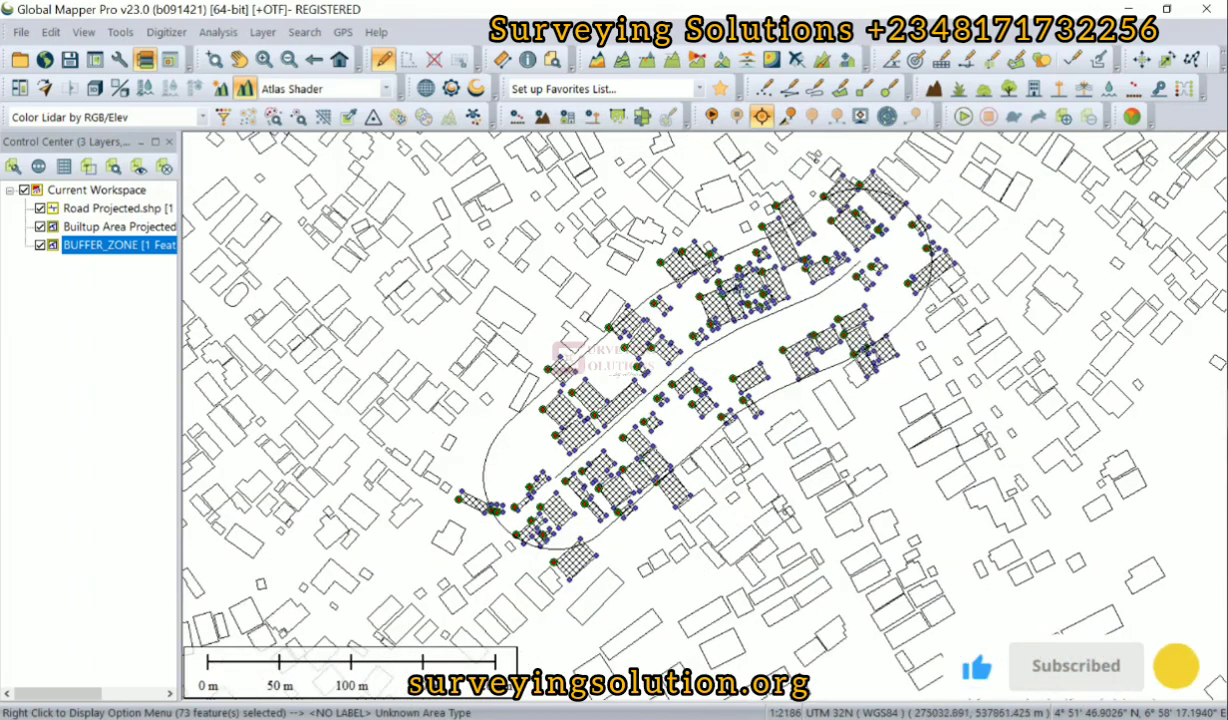